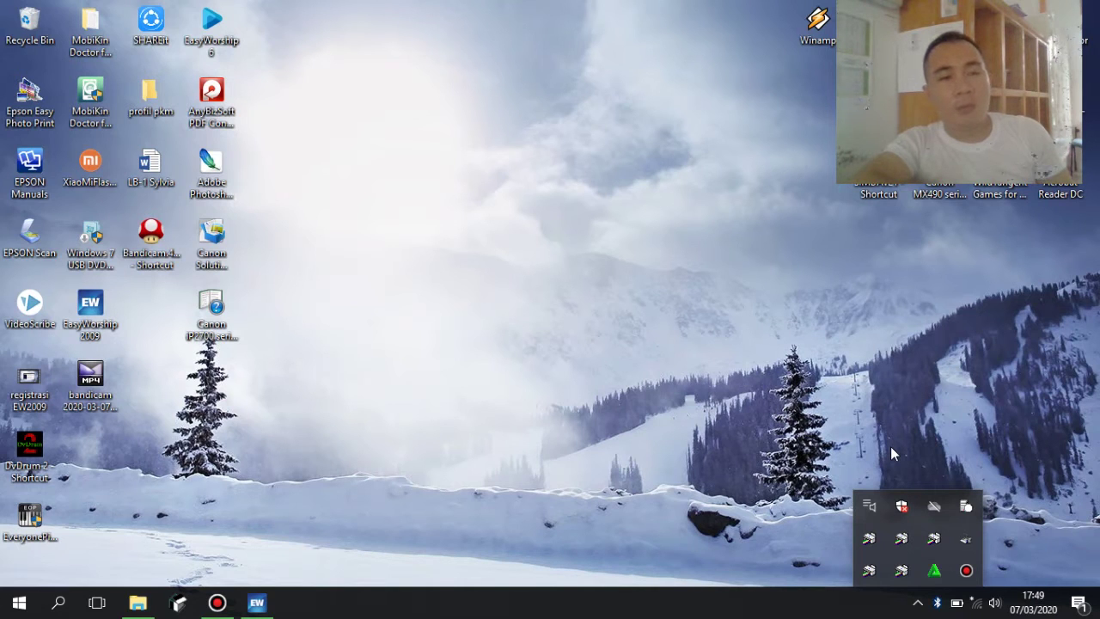
Step: Open File Explorer on the Music folder and select the Ajarku_Mengerti lyric video file
{"action": "left_click", "coordinate": [138, 604]}
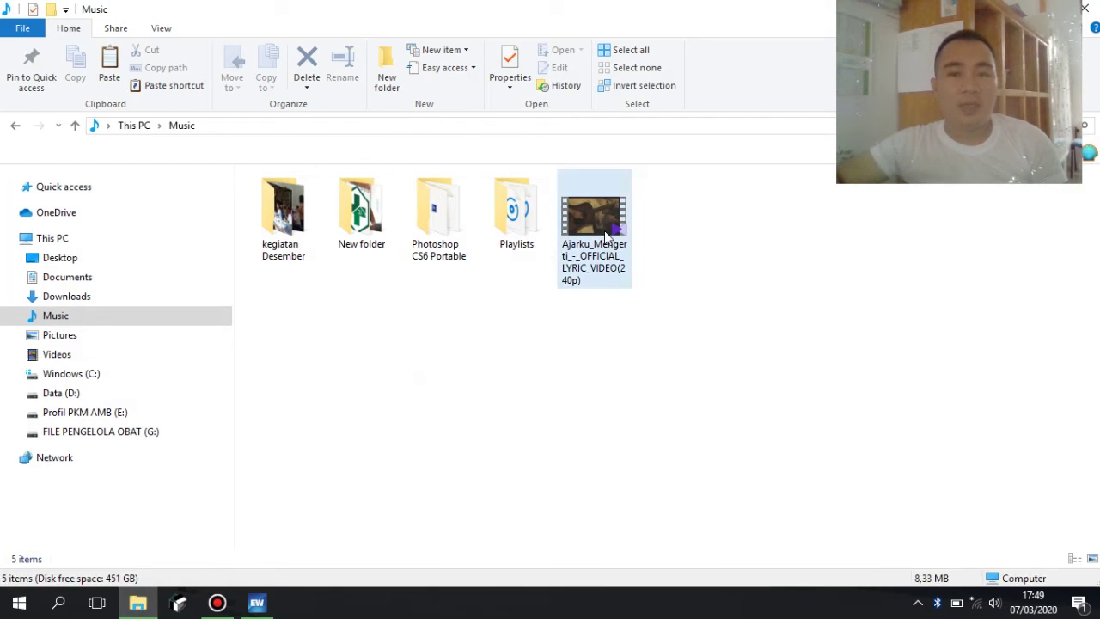
{"action": "left_click", "coordinate": [606, 234]}
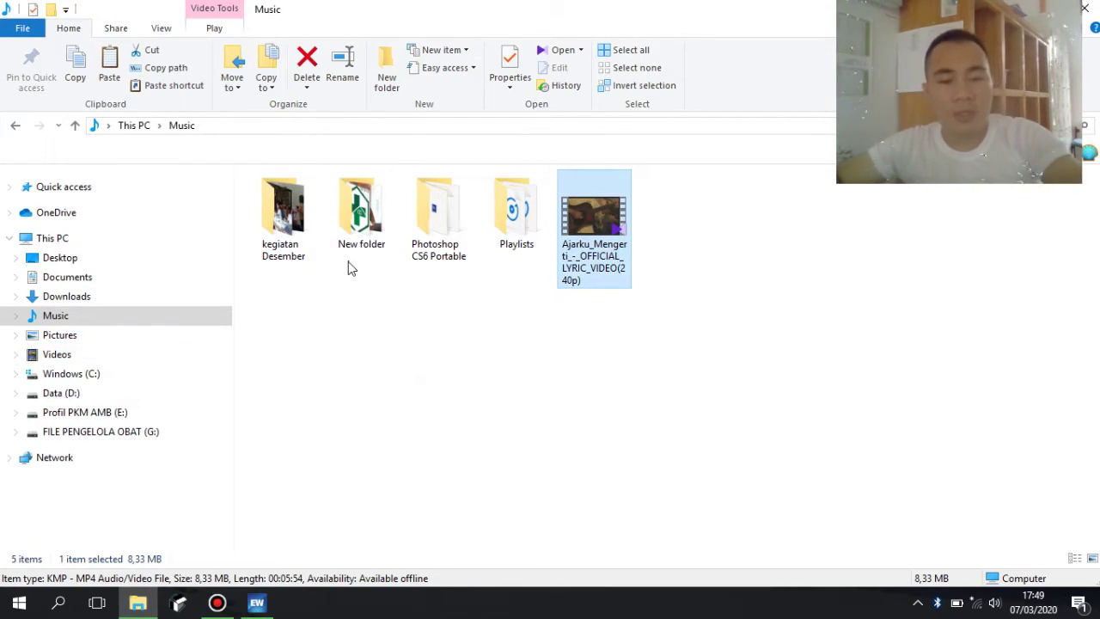
Step: In a second File Explorer window, browse drive D: to the BACKGROUND EW folder and select the Video_Background_Full_HD_Christmas WMV file
{"action": "key", "text": "super+e"}
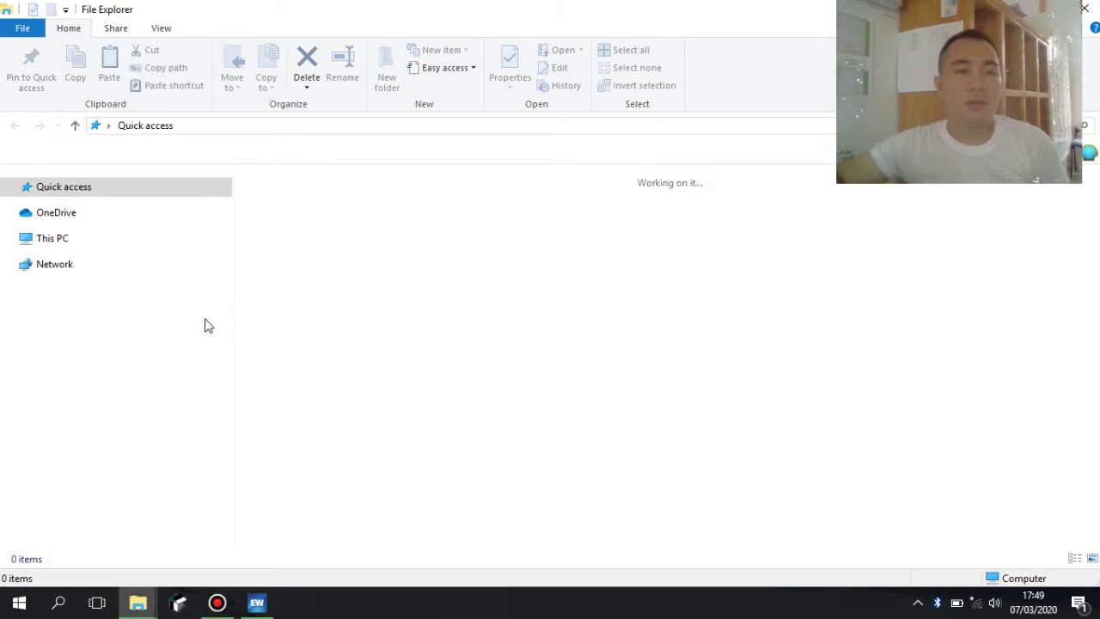
{"action": "left_click", "coordinate": [96, 392]}
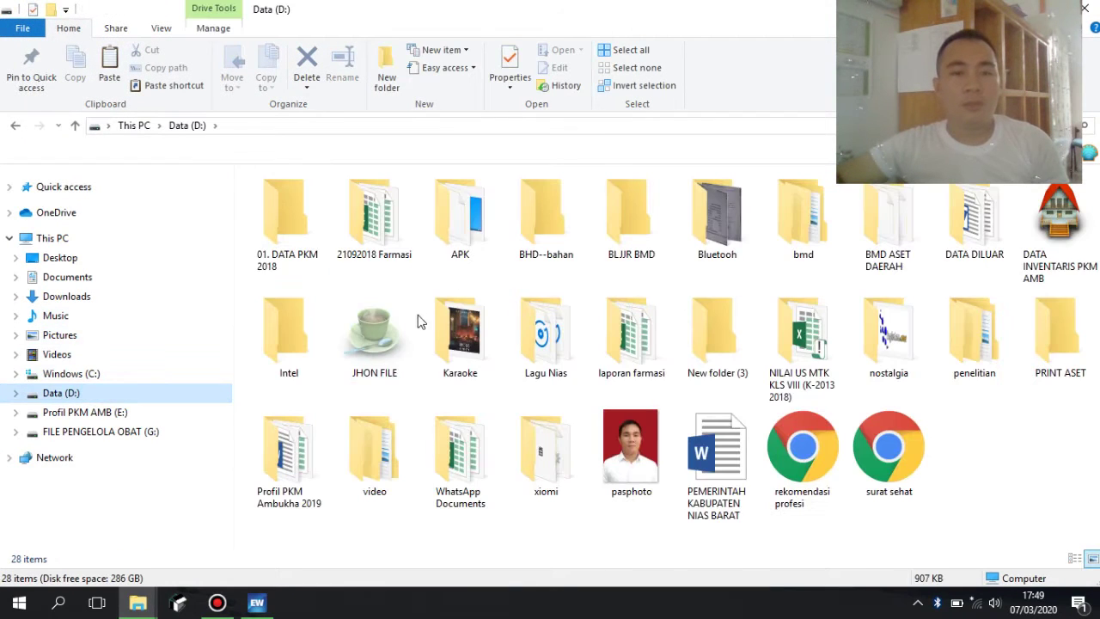
{"action": "double_click", "coordinate": [387, 335]}
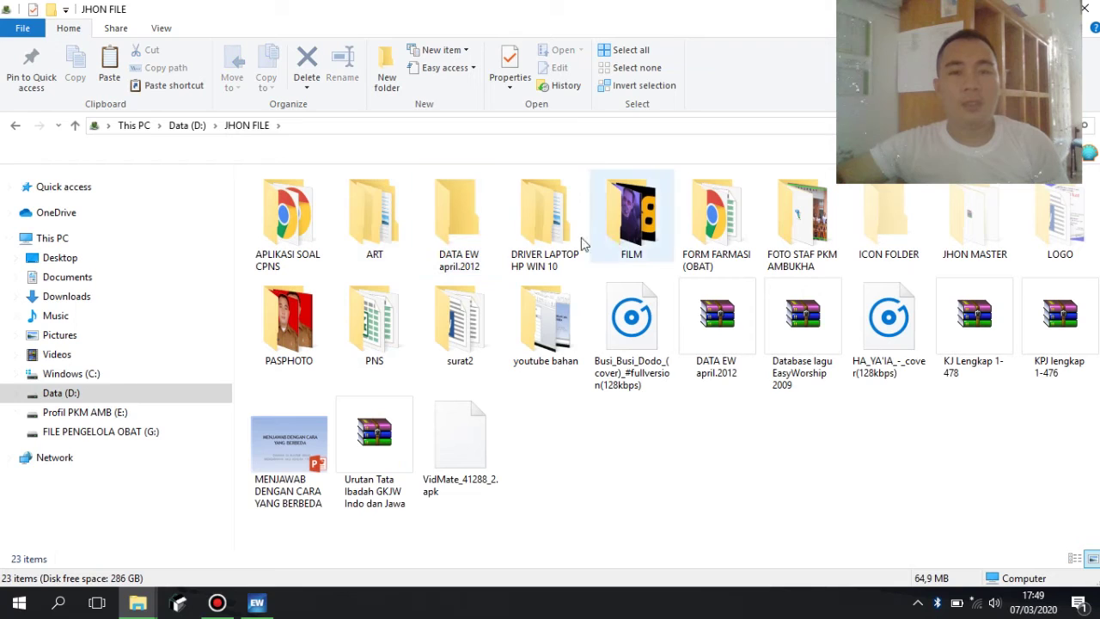
{"action": "left_click", "coordinate": [956, 220]}
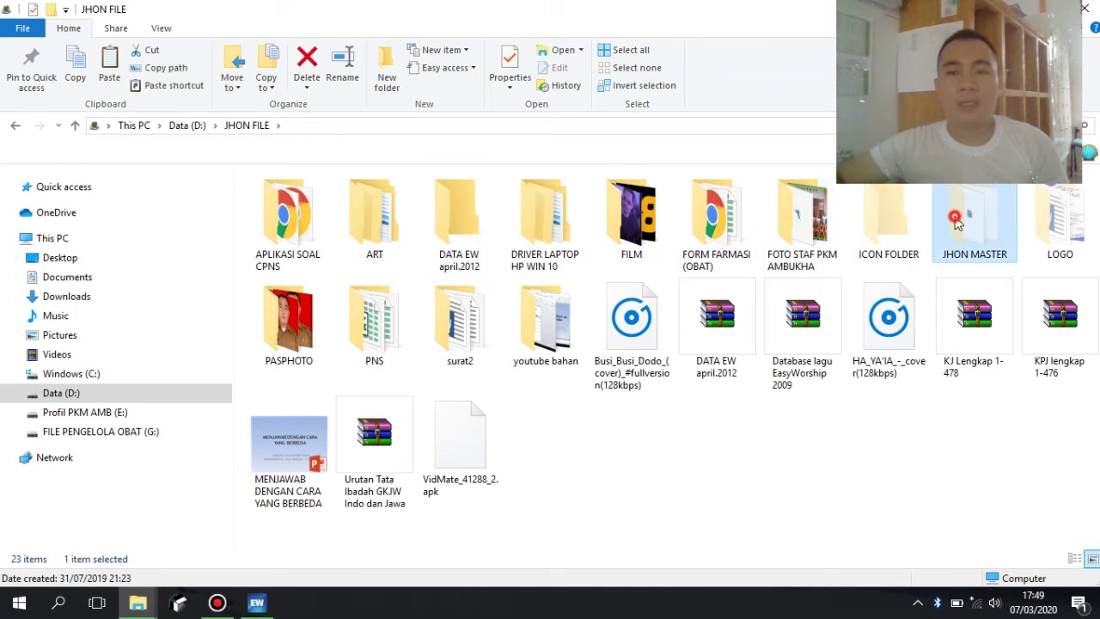
{"action": "double_click", "coordinate": [956, 221]}
{"action": "left_click", "coordinate": [538, 225]}
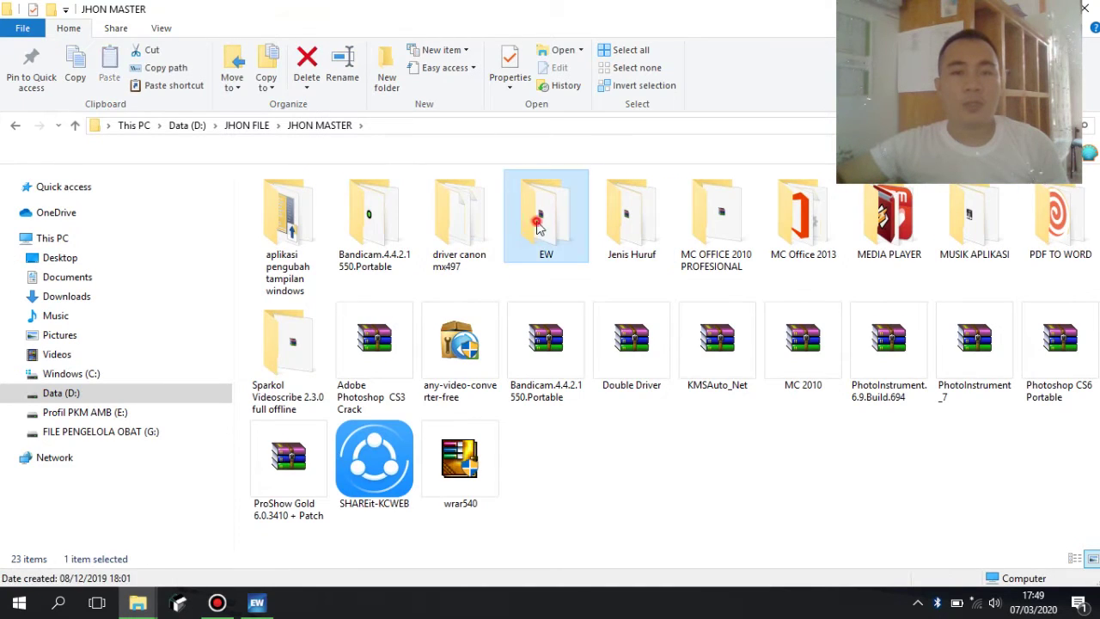
{"action": "double_click", "coordinate": [538, 226]}
{"action": "double_click", "coordinate": [369, 204]}
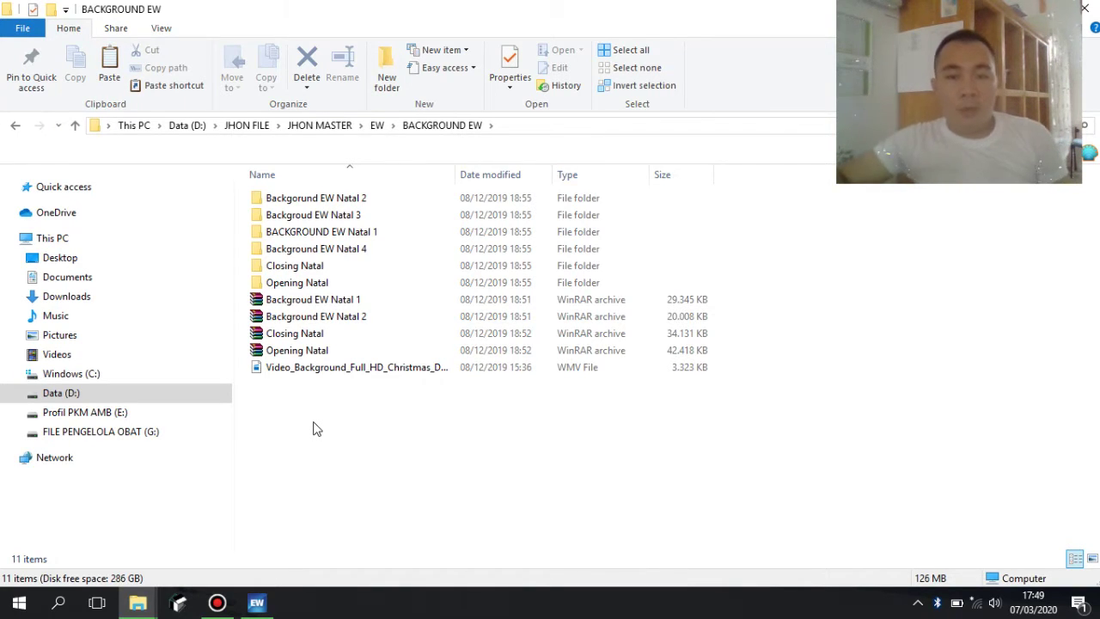
{"action": "left_click", "coordinate": [575, 376]}
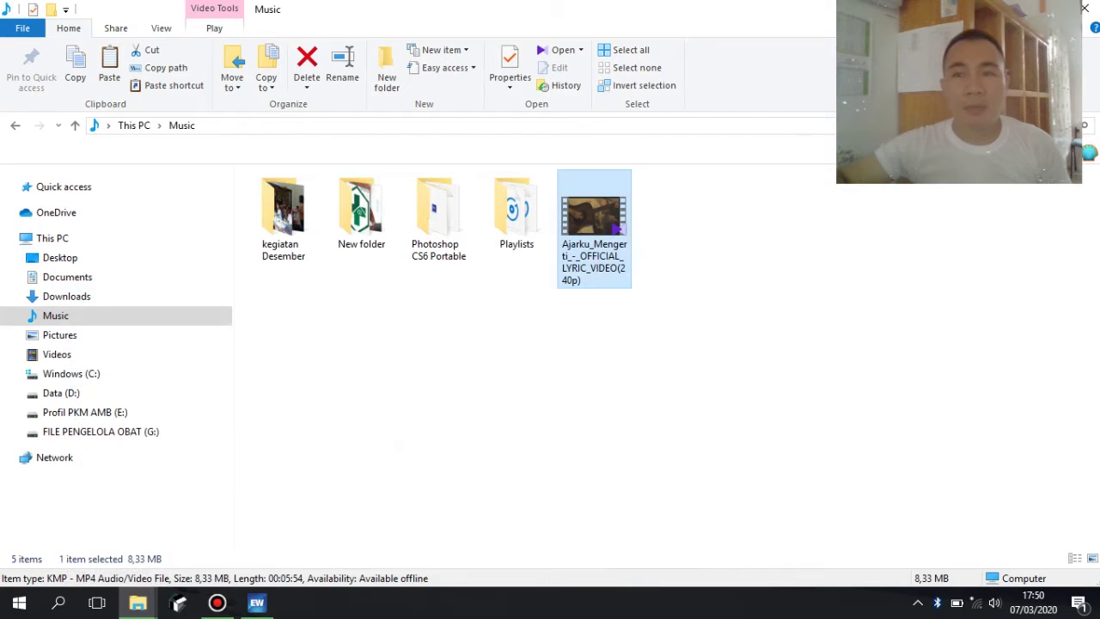
{"action": "key", "text": "super+d"}
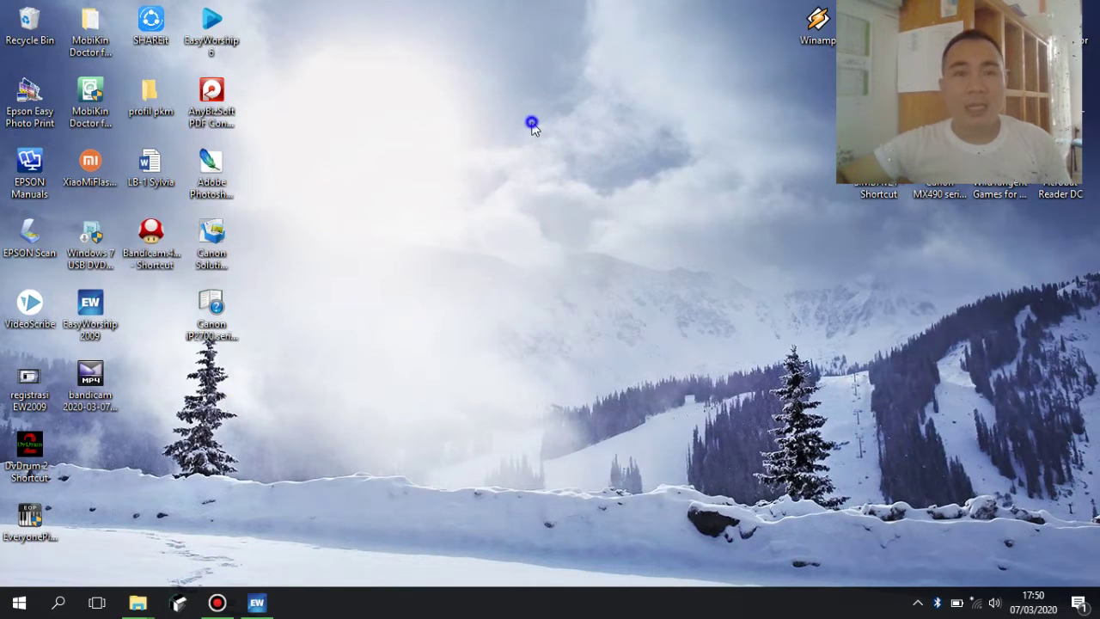
{"action": "right_click", "coordinate": [532, 127]}
{"action": "left_click", "coordinate": [613, 196]}
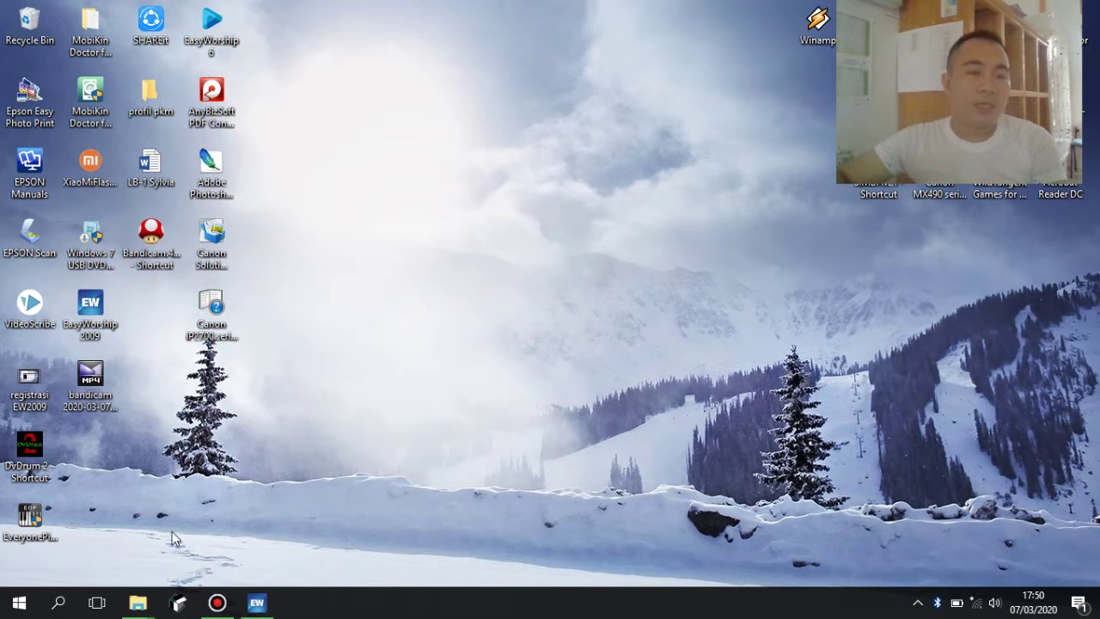
Step: Return to the BACKGROUND EW window and go up two levels to the folder holding the any-video-converter-free installer
{"action": "mouse_move", "coordinate": [143, 606]}
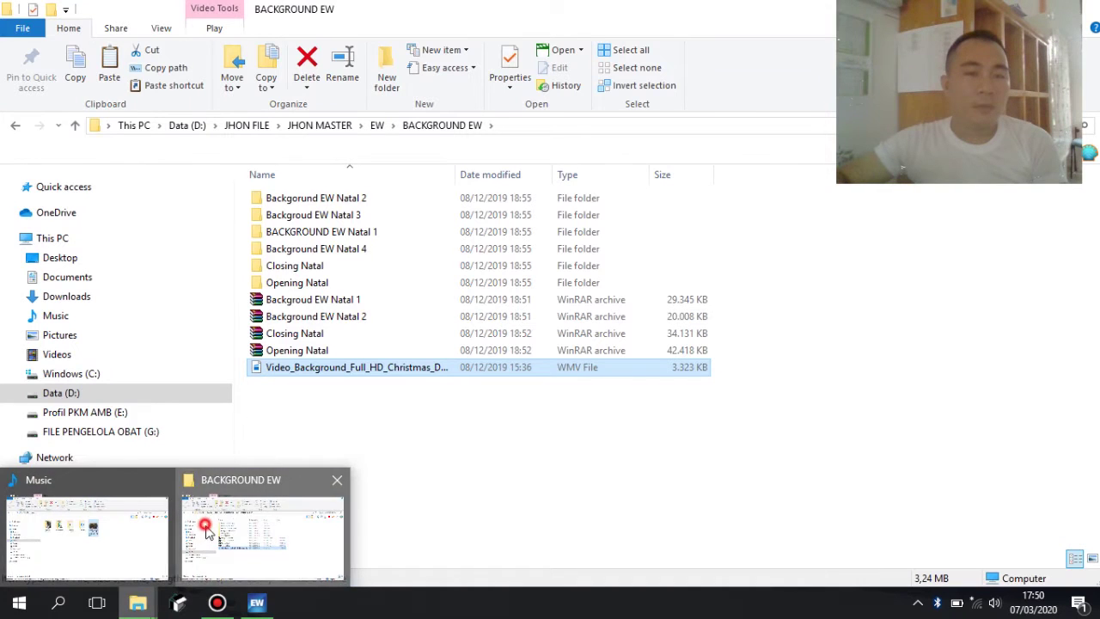
{"action": "left_click", "coordinate": [205, 528]}
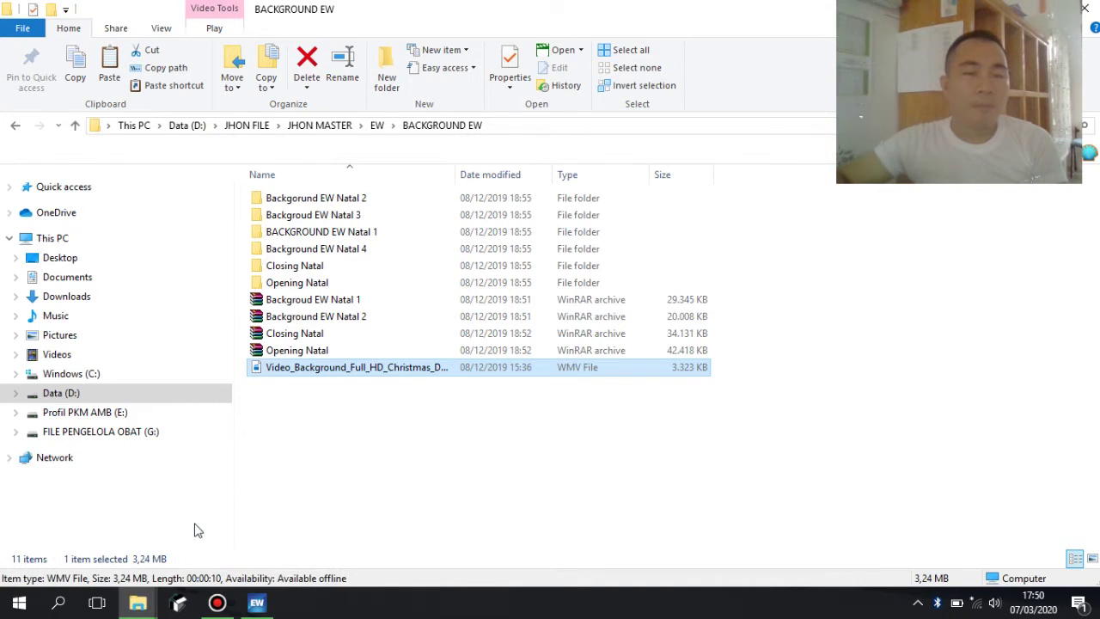
{"action": "left_click", "coordinate": [378, 126]}
{"action": "left_click", "coordinate": [327, 126]}
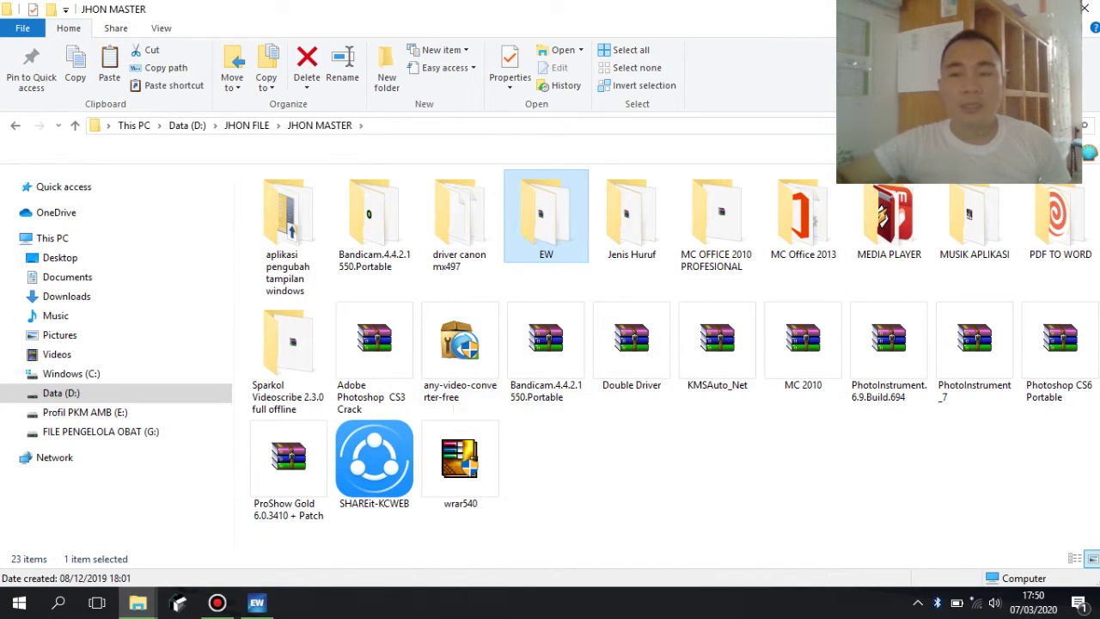
Step: Leave the folder windows and switch to EasyWorship 2009
{"action": "key", "text": "super+d"}
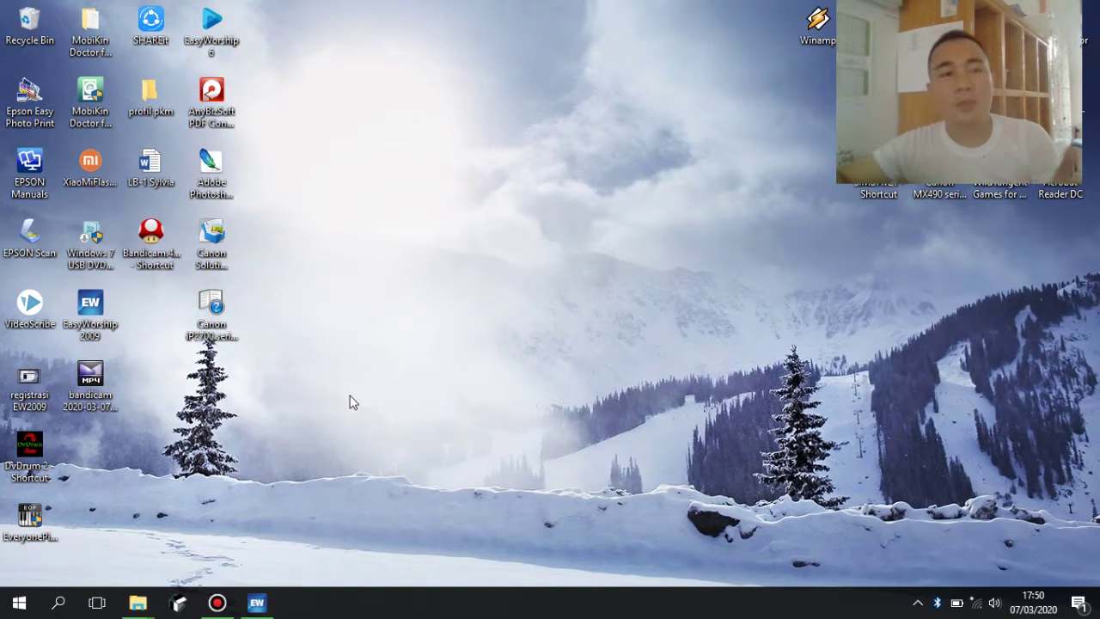
{"action": "left_click", "coordinate": [256, 603]}
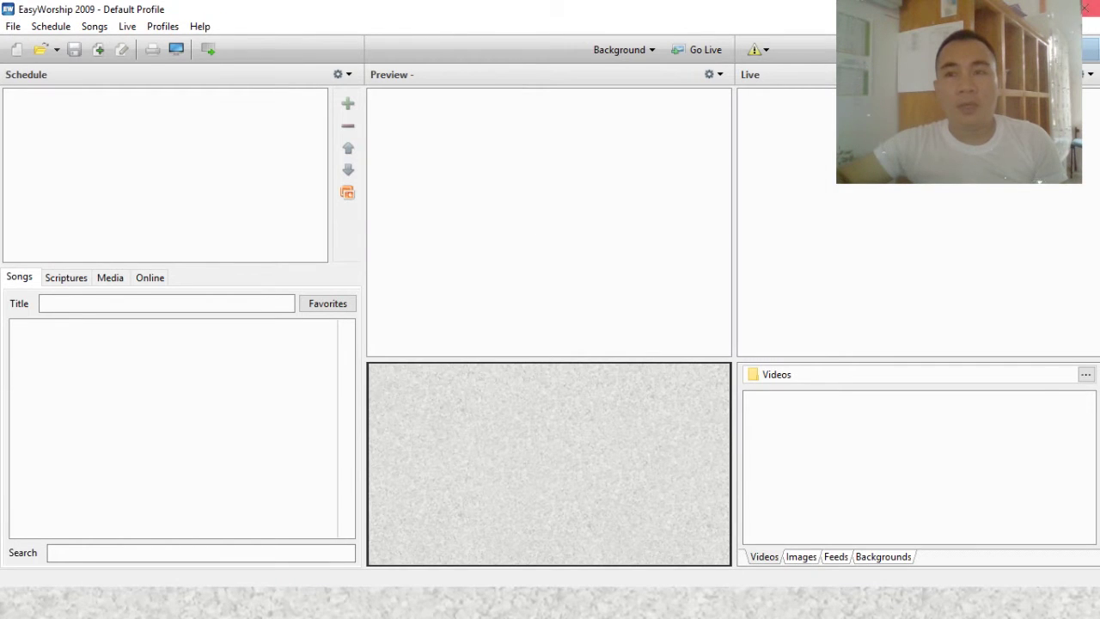
{"action": "left_click", "coordinate": [1084, 7]}
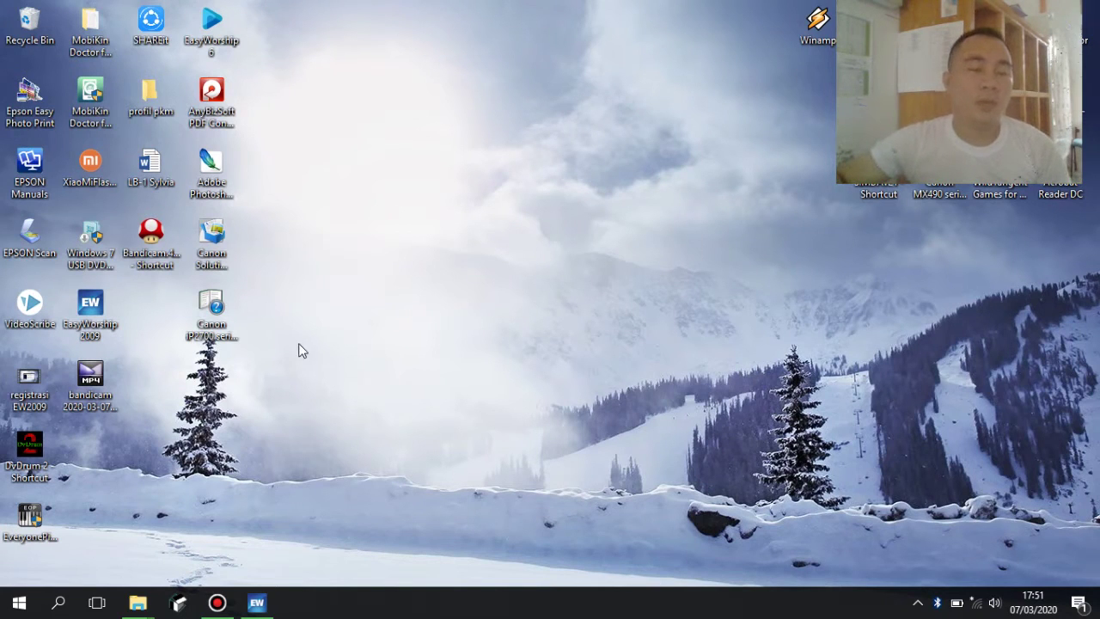
{"action": "left_click", "coordinate": [256, 603]}
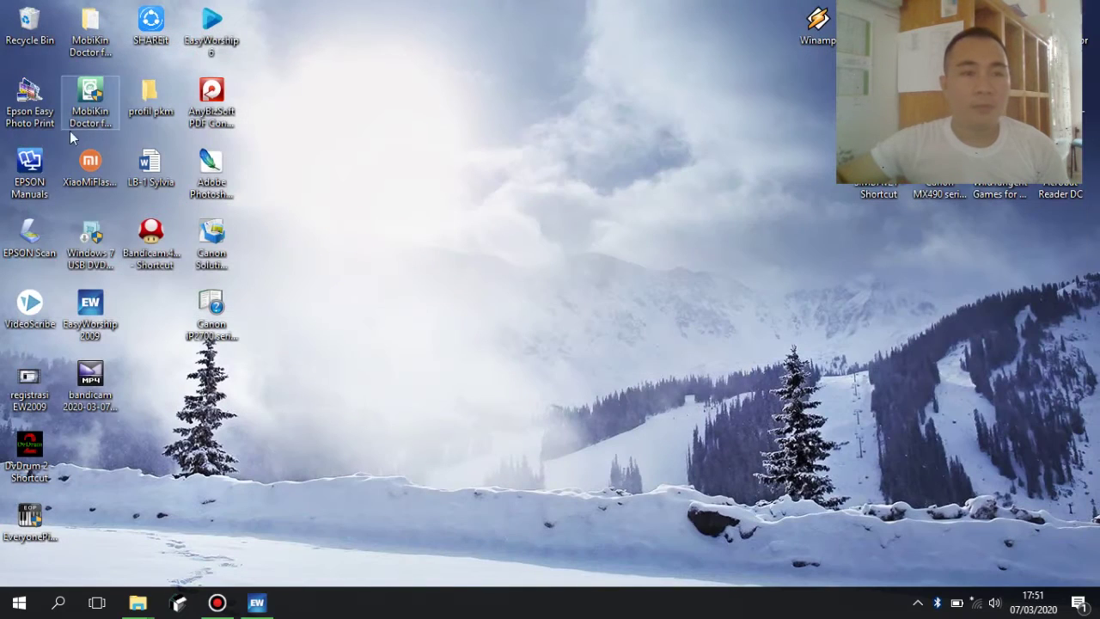
{"action": "left_click", "coordinate": [256, 602]}
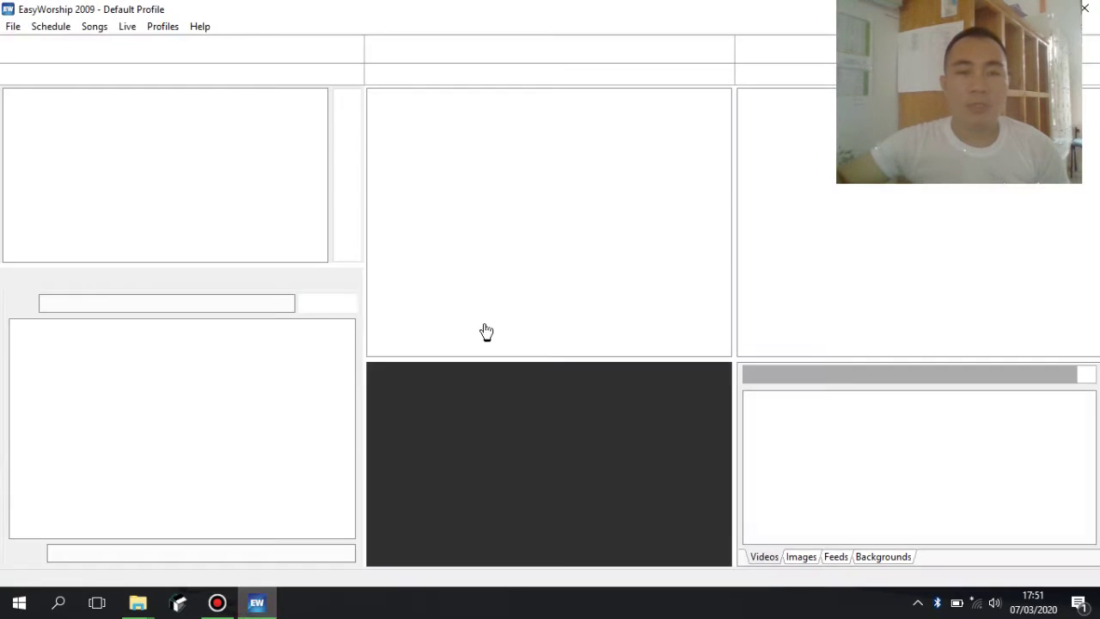
Step: Add the Ajarku_Mengerti lyric video from the Music folder to the background options, with the file filter set to All Files
{"action": "left_click", "coordinate": [641, 49]}
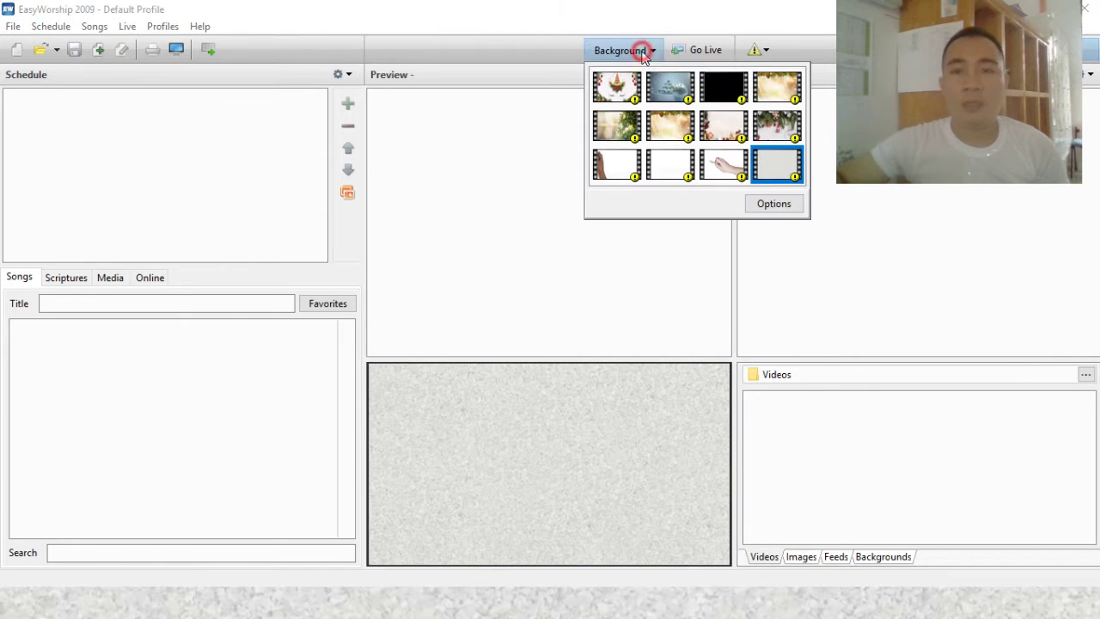
{"action": "left_click", "coordinate": [785, 204]}
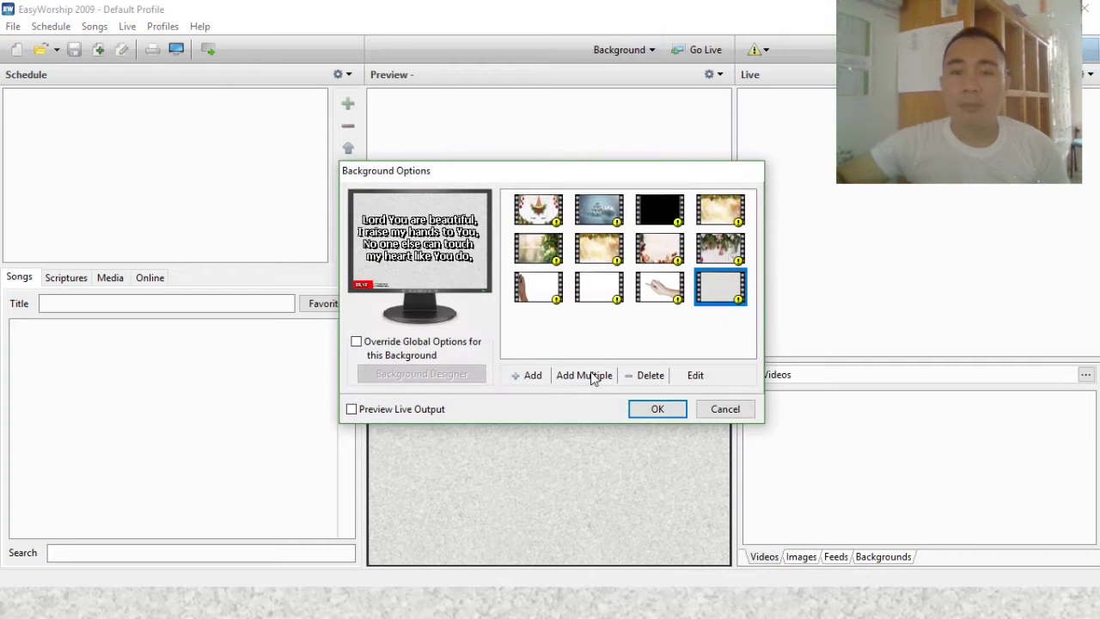
{"action": "left_click", "coordinate": [591, 378]}
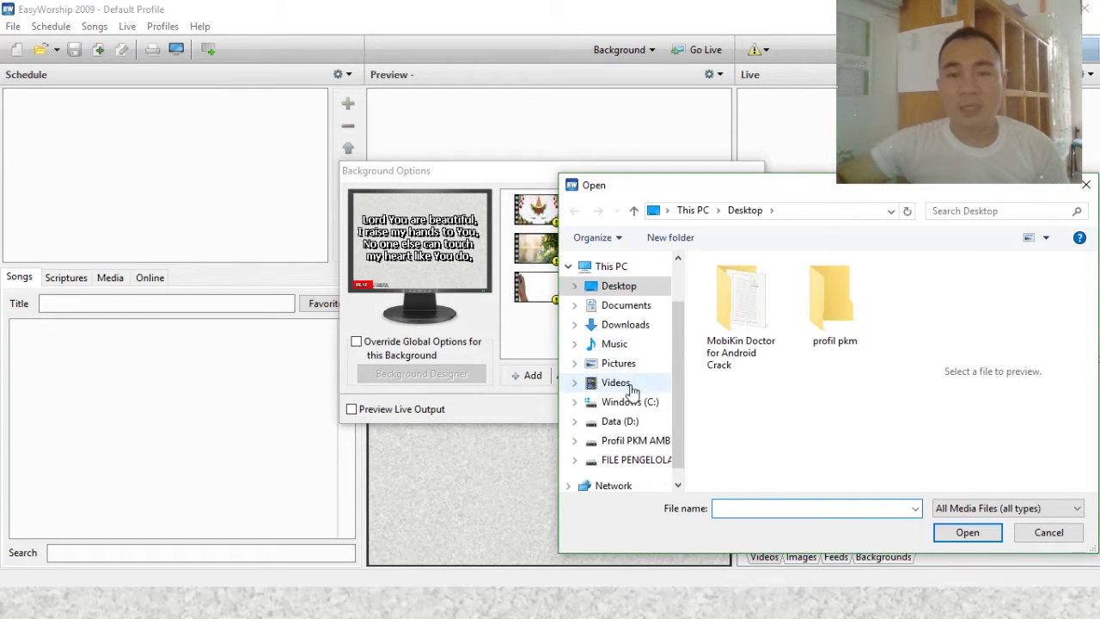
{"action": "left_click", "coordinate": [627, 348]}
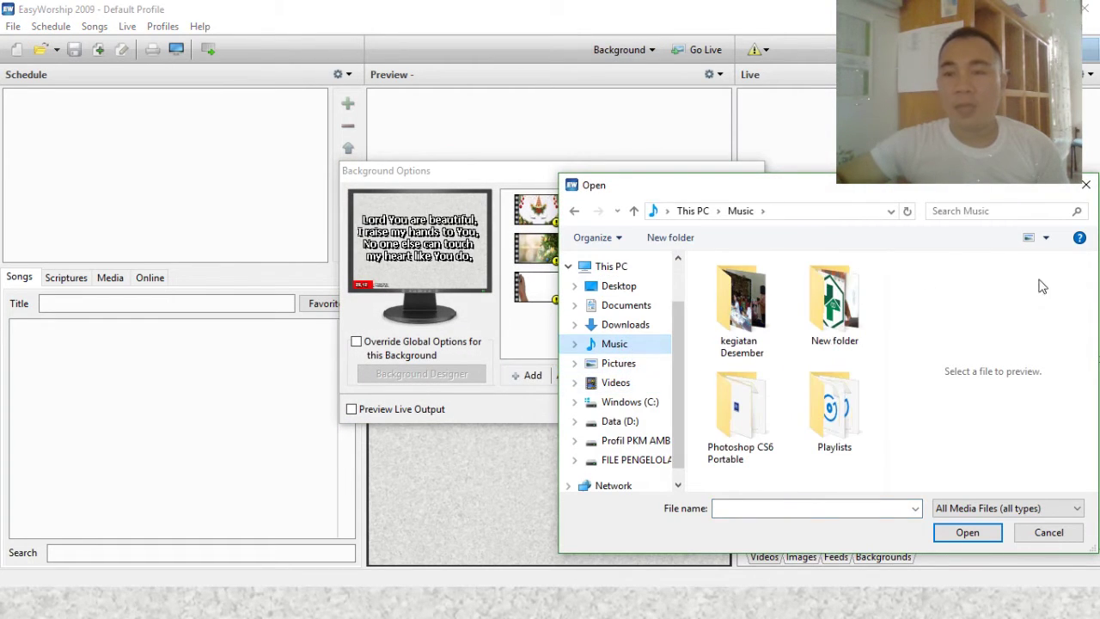
{"action": "left_click", "coordinate": [761, 375]}
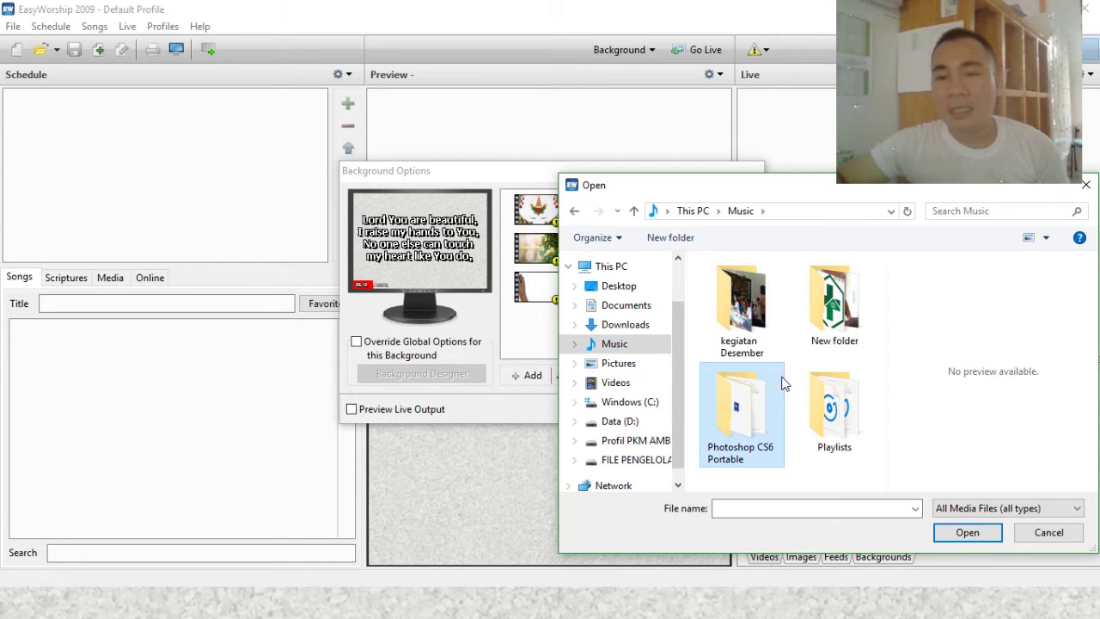
{"action": "left_click", "coordinate": [1029, 506]}
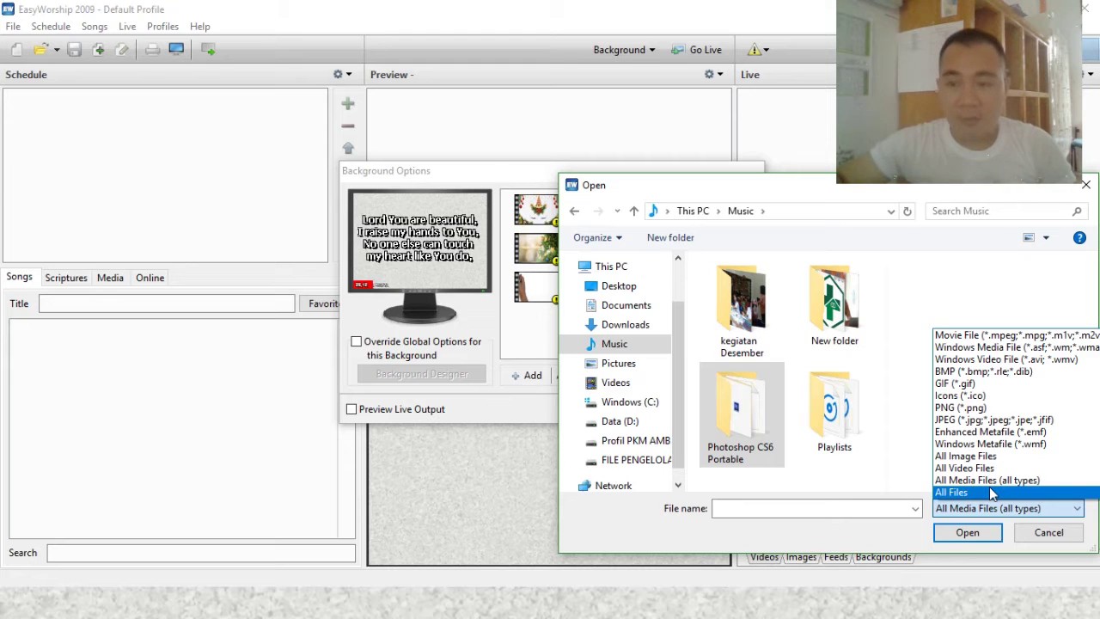
{"action": "left_click", "coordinate": [990, 491]}
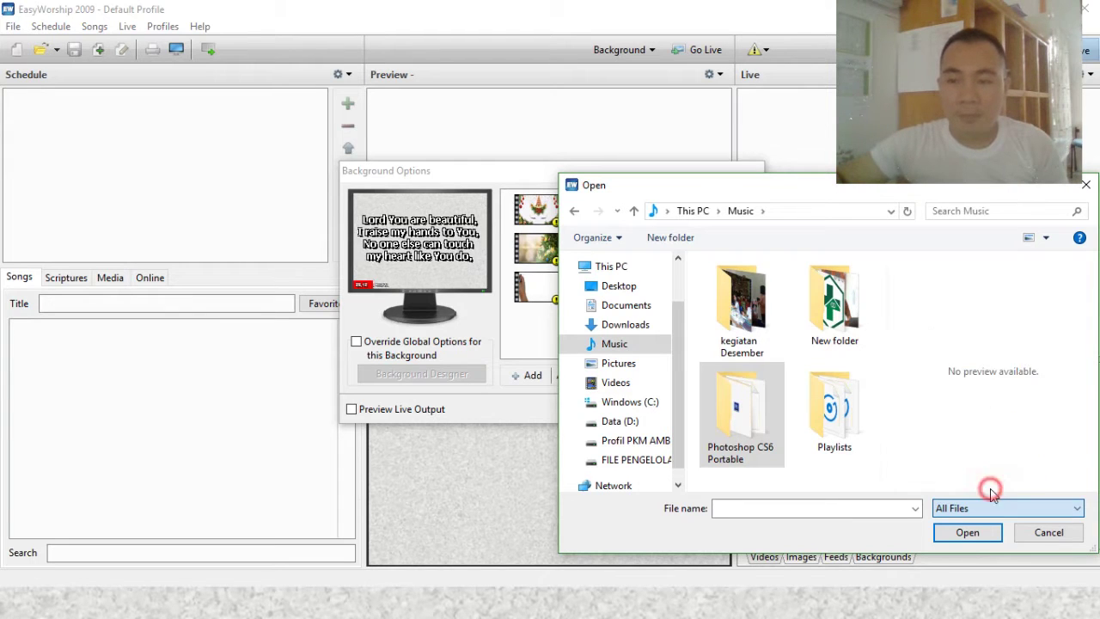
{"action": "scroll", "coordinate": [877, 430], "scroll_direction": "down", "scroll_amount": 2}
{"action": "double_click", "coordinate": [741, 434]}
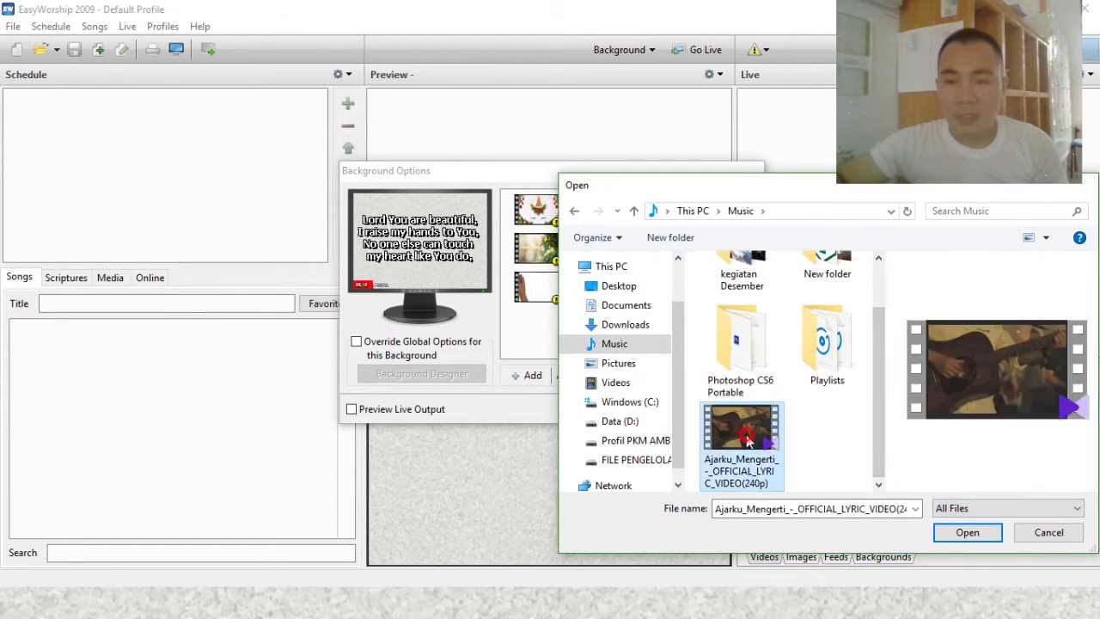
{"action": "left_click", "coordinate": [658, 408]}
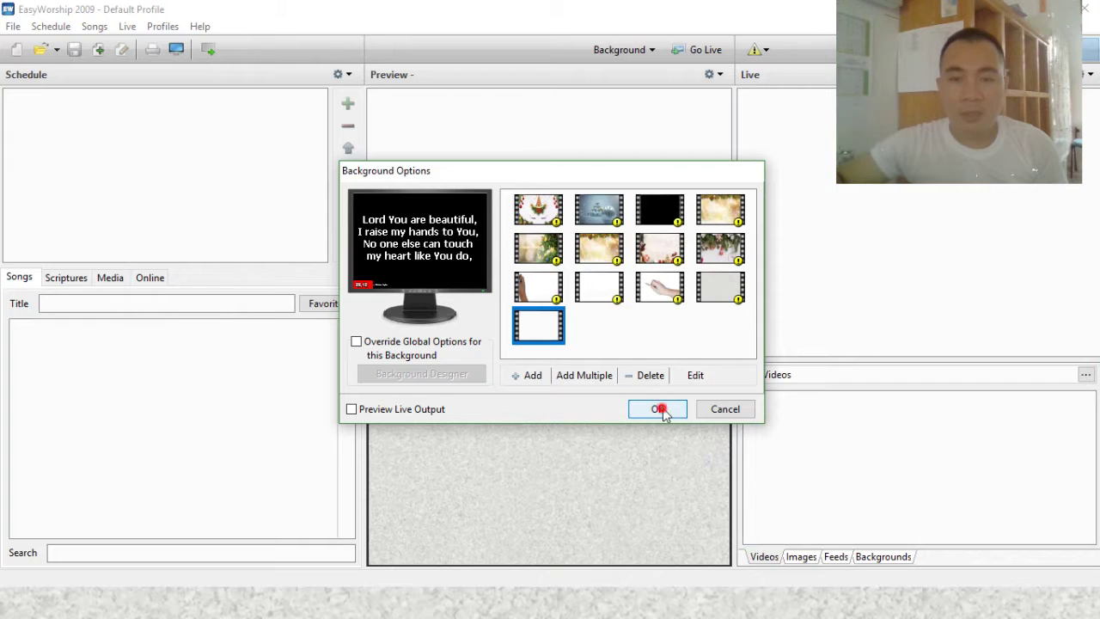
Step: Test the live output of the added video background and compare its thumbnail with the first one in the background library
{"action": "left_click", "coordinate": [705, 52]}
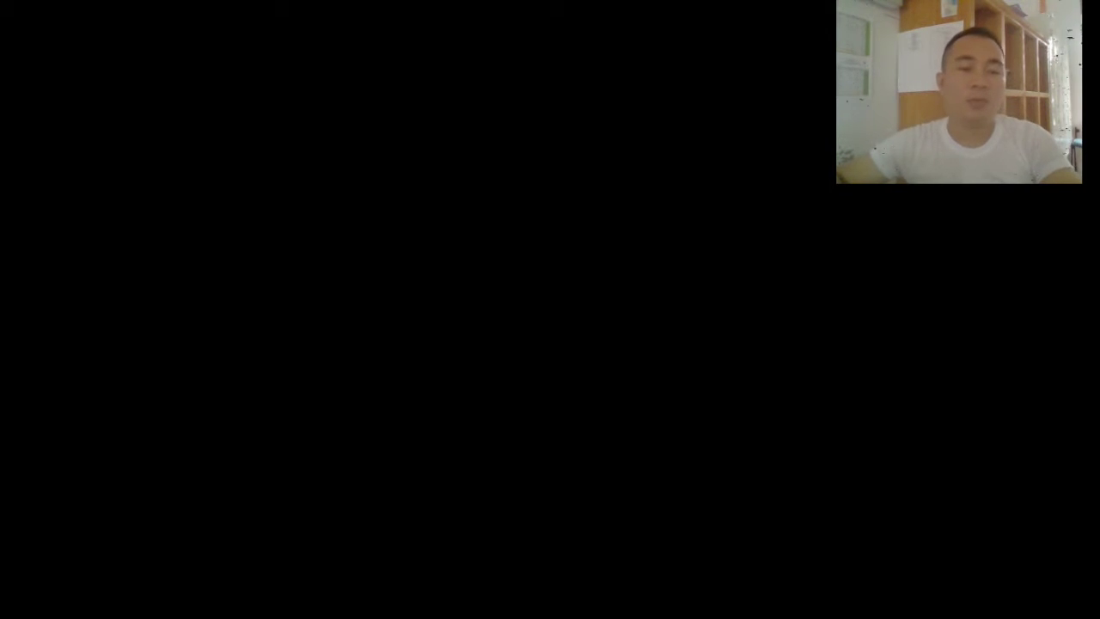
{"action": "left_click", "coordinate": [712, 50]}
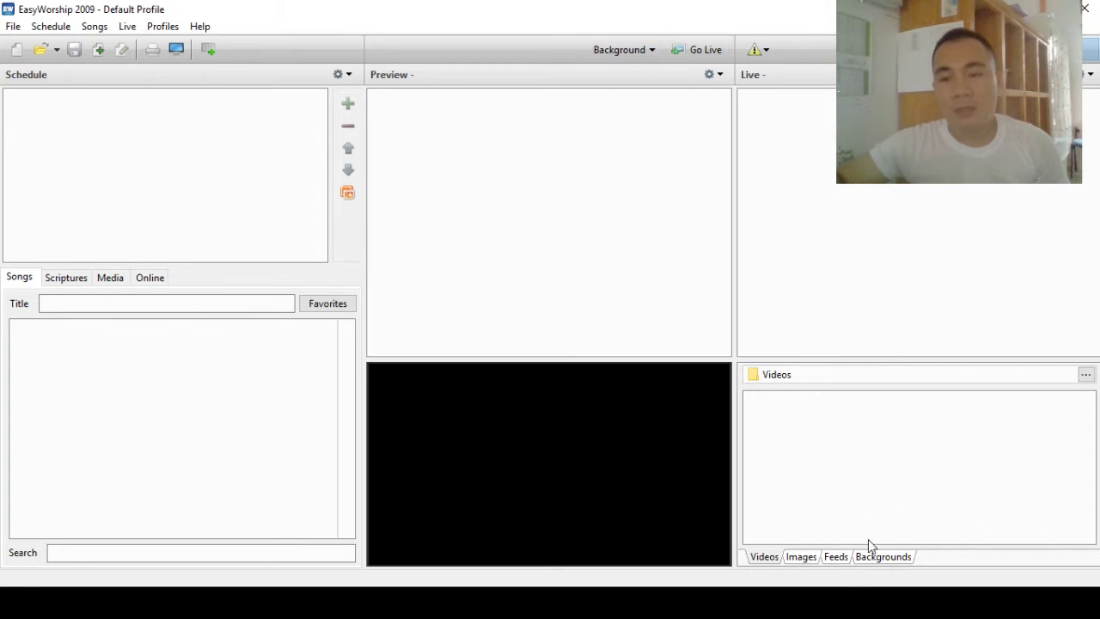
{"action": "left_click", "coordinate": [901, 557]}
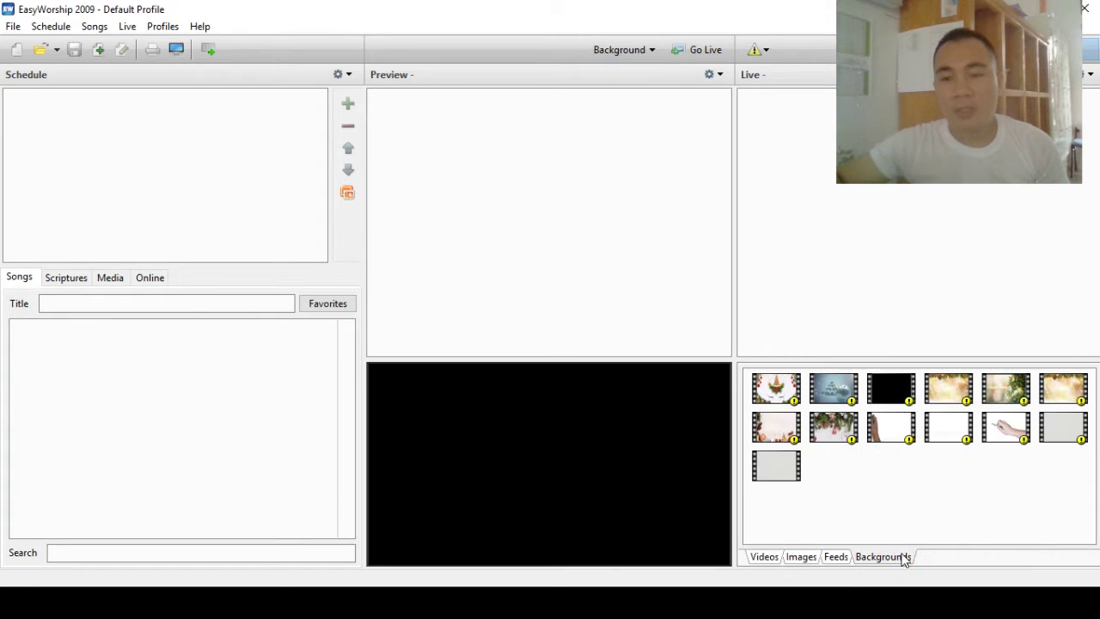
{"action": "left_click", "coordinate": [787, 470]}
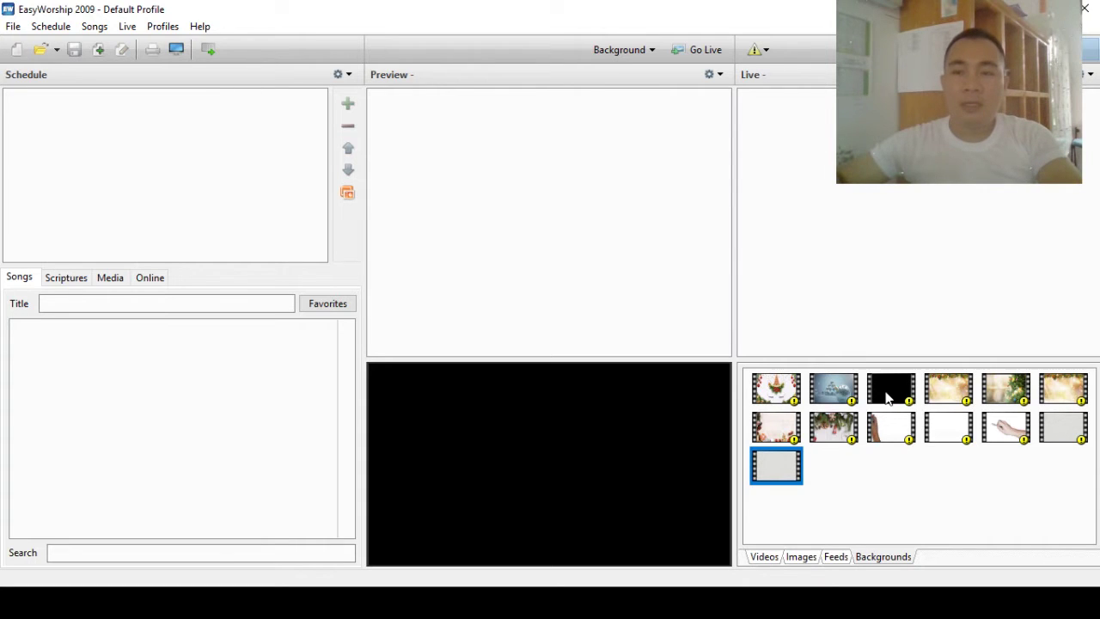
{"action": "left_click", "coordinate": [777, 391]}
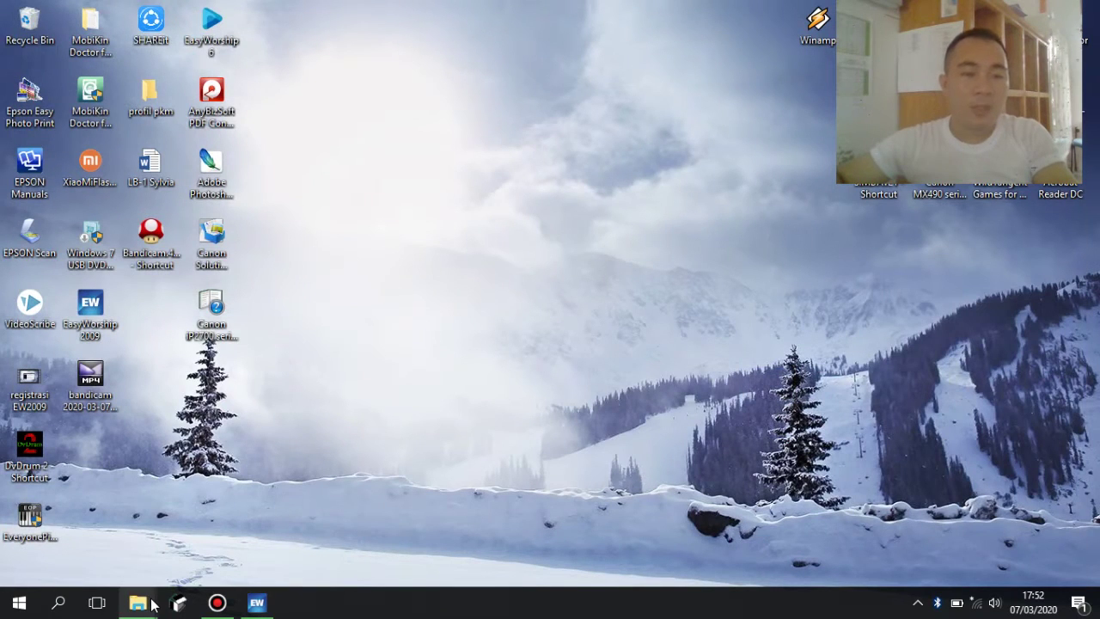
Step: Switch to File Explorer and launch the any-video-converter-free installer
{"action": "mouse_move", "coordinate": [148, 602]}
{"action": "left_click", "coordinate": [258, 529]}
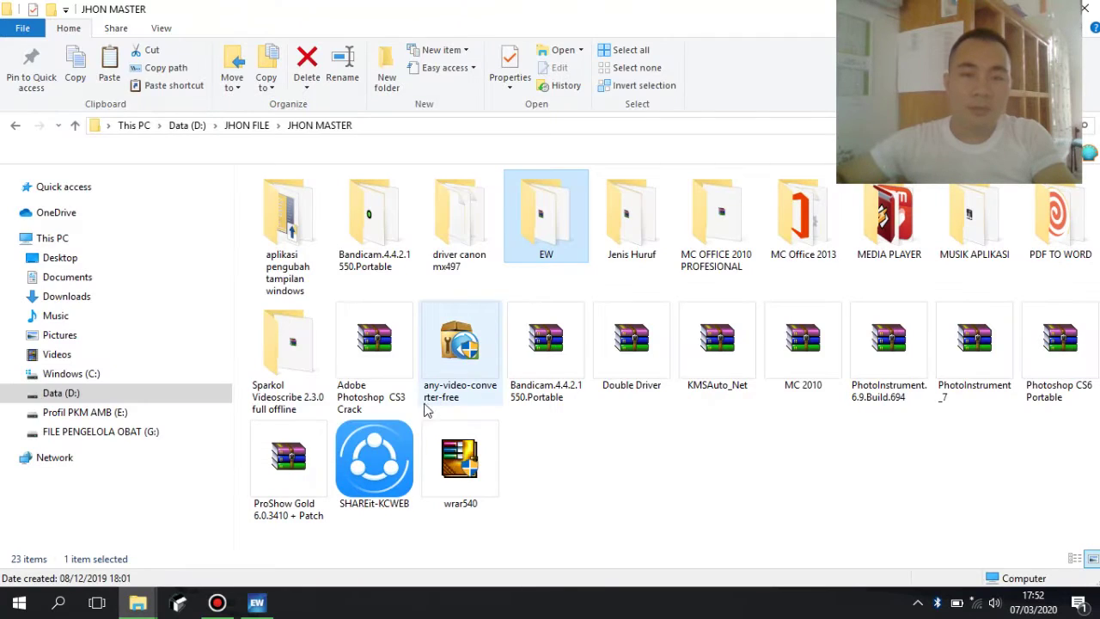
{"action": "left_click", "coordinate": [460, 352]}
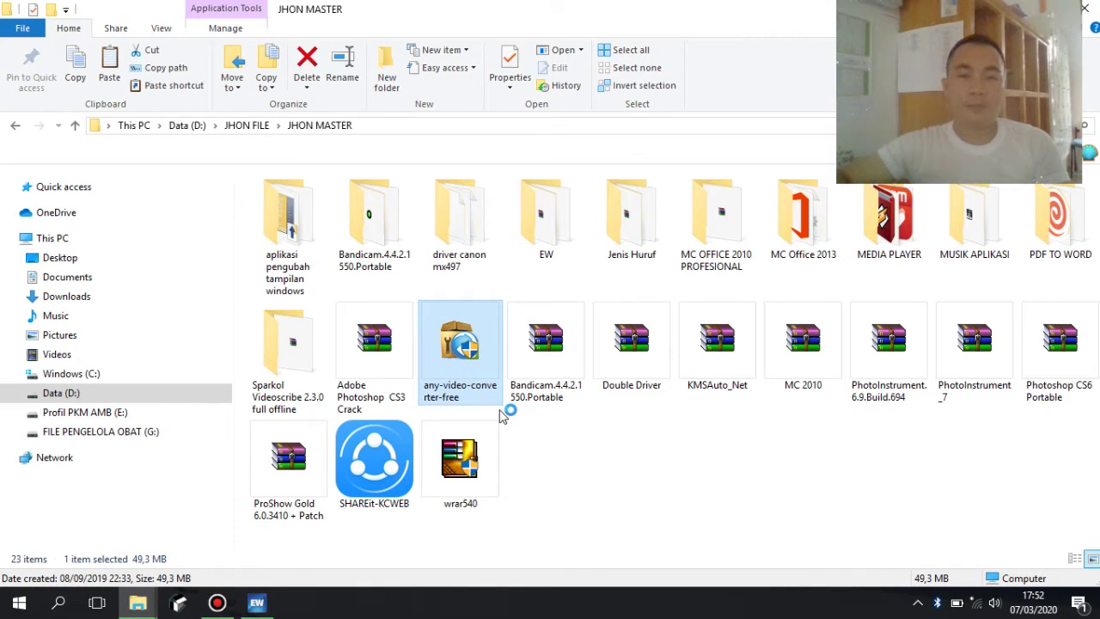
Step: Run the any-video-converter-free setup and refresh the desktop while it loads
{"action": "key", "text": "Return"}
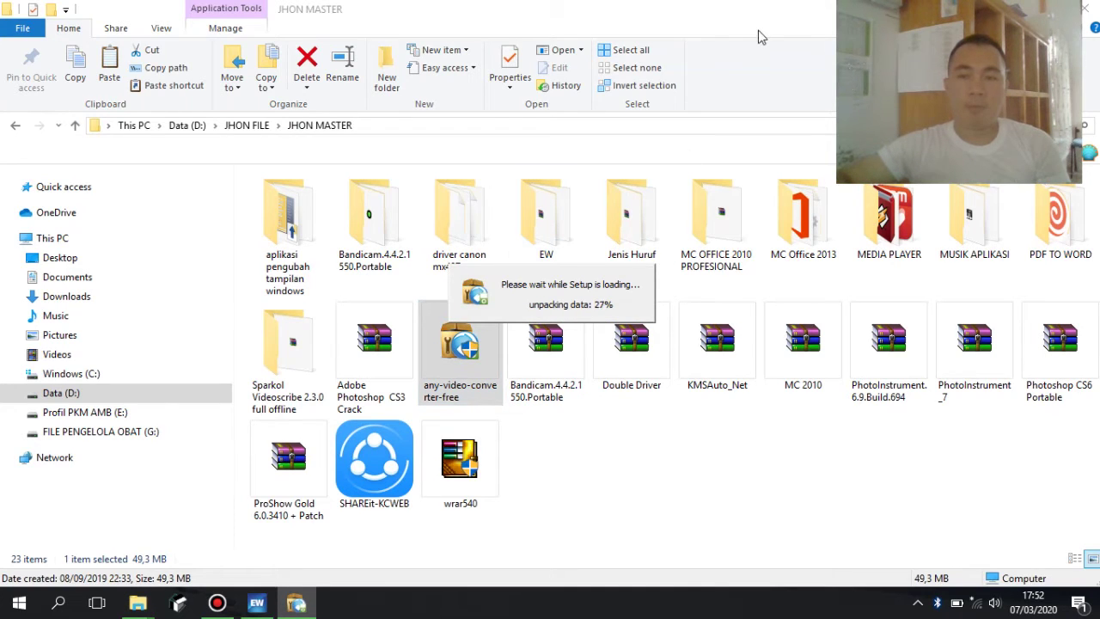
{"action": "key", "text": "super+d"}
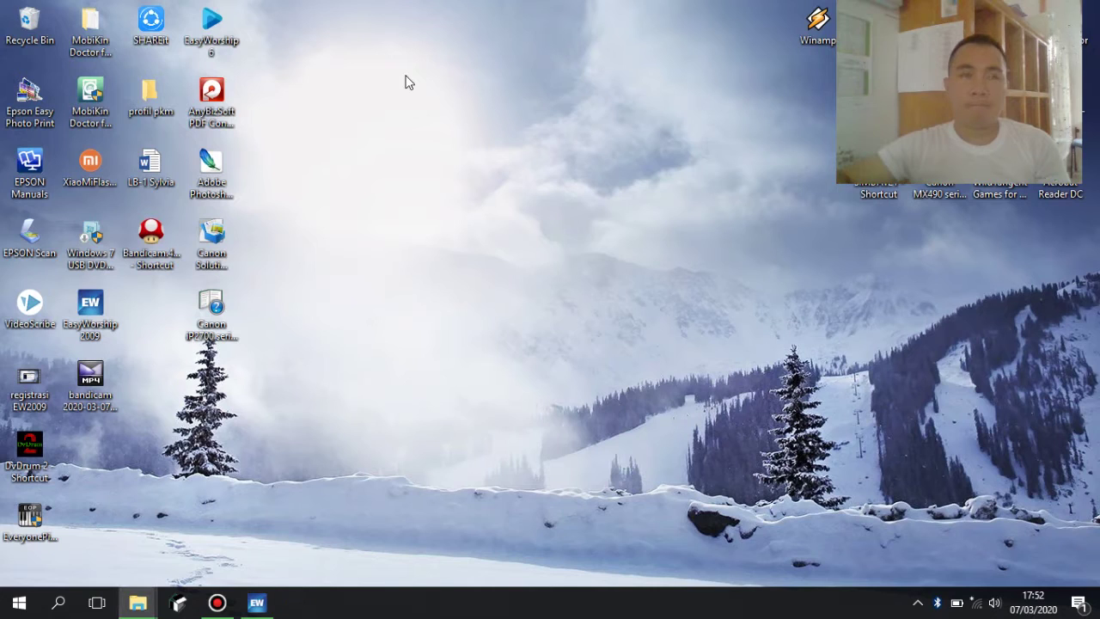
{"action": "right_click", "coordinate": [461, 77]}
{"action": "left_click", "coordinate": [542, 144]}
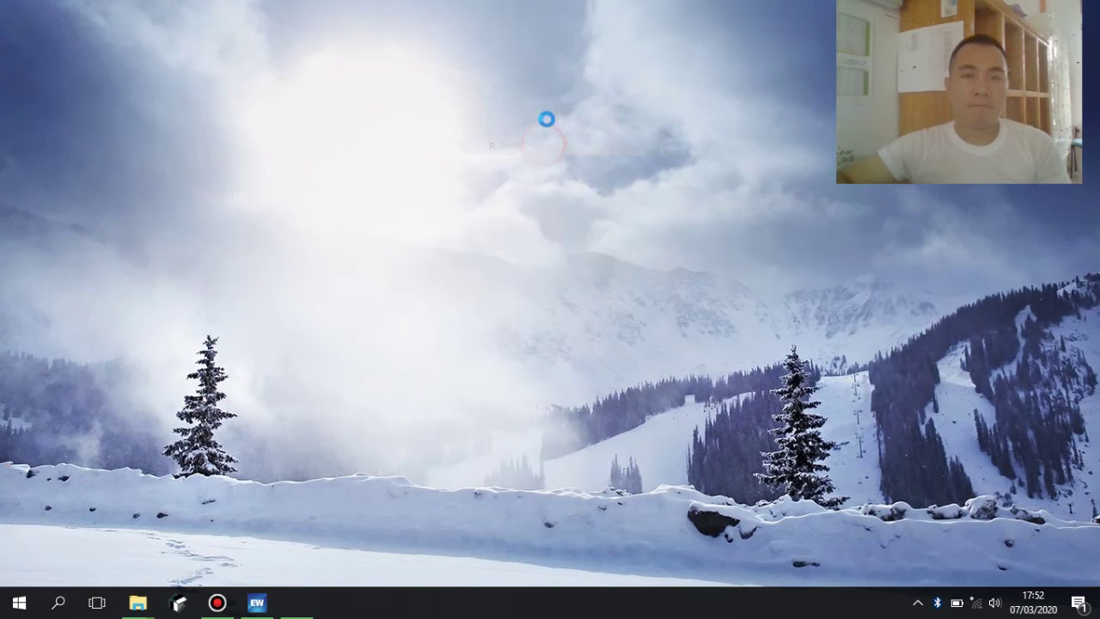
{"action": "right_click", "coordinate": [838, 246]}
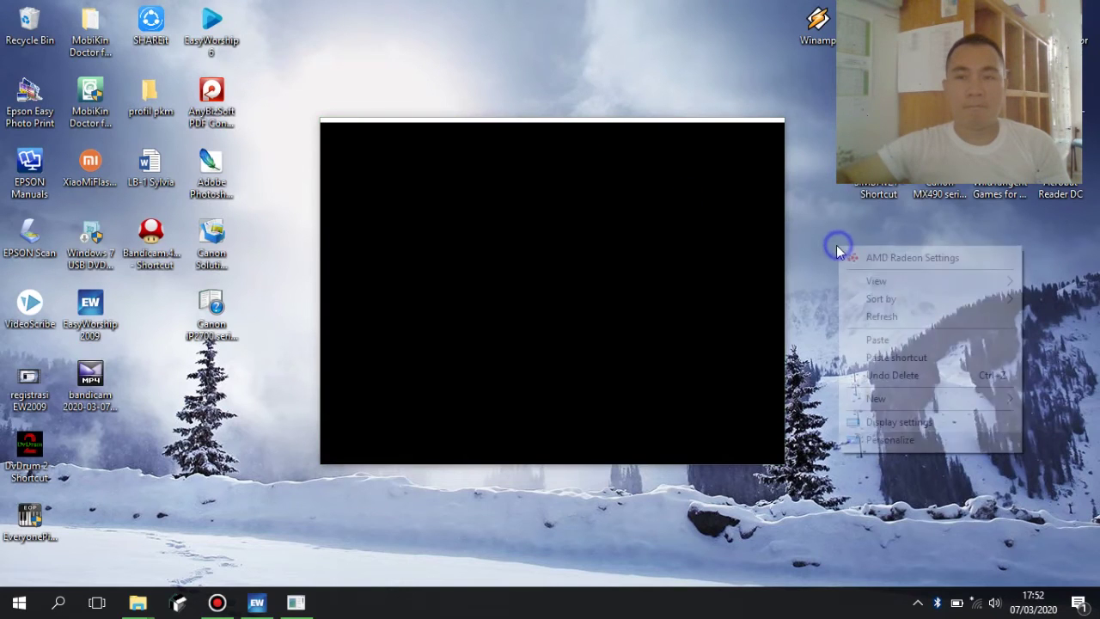
{"action": "left_click", "coordinate": [887, 320]}
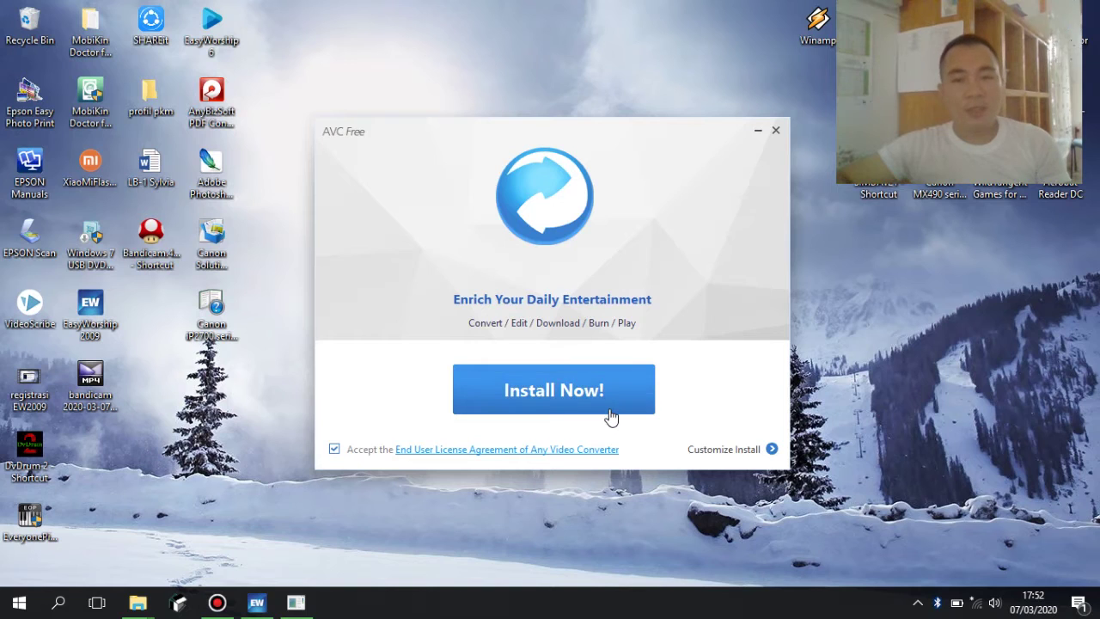
Step: Install Any Video Converter with the licence agreement accepted, close the browser window it opens, and start the application
{"action": "left_click", "coordinate": [613, 414]}
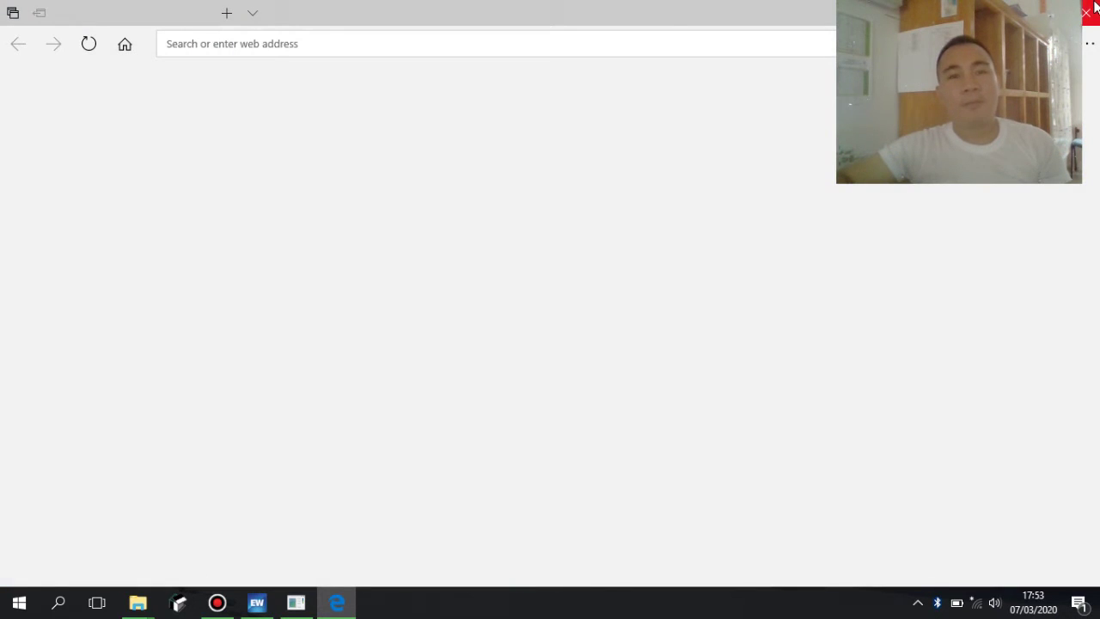
{"action": "left_click", "coordinate": [1094, 11]}
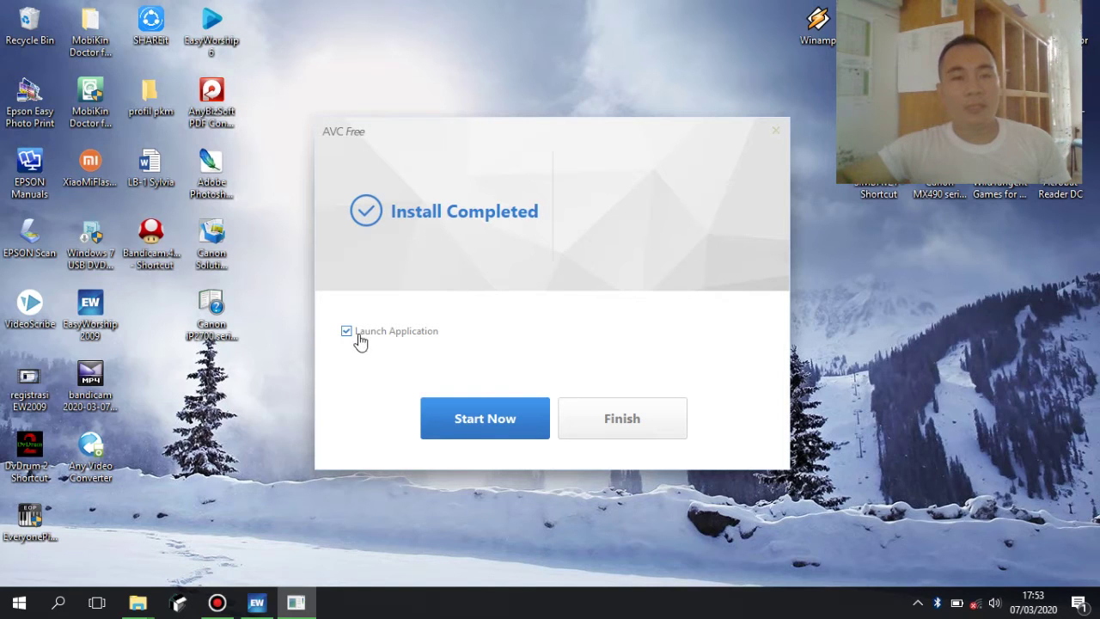
{"action": "left_click", "coordinate": [480, 430]}
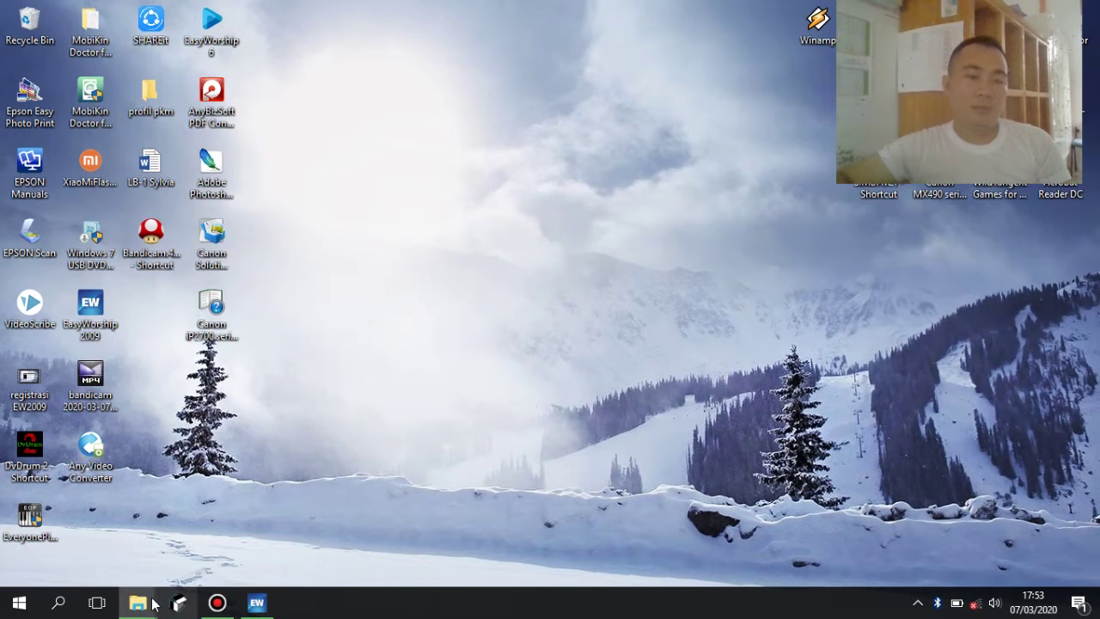
Step: Switch to File Explorer and view the BACKGROUND EW folder inside the EW folder of JHON MASTER
{"action": "mouse_move", "coordinate": [138, 602]}
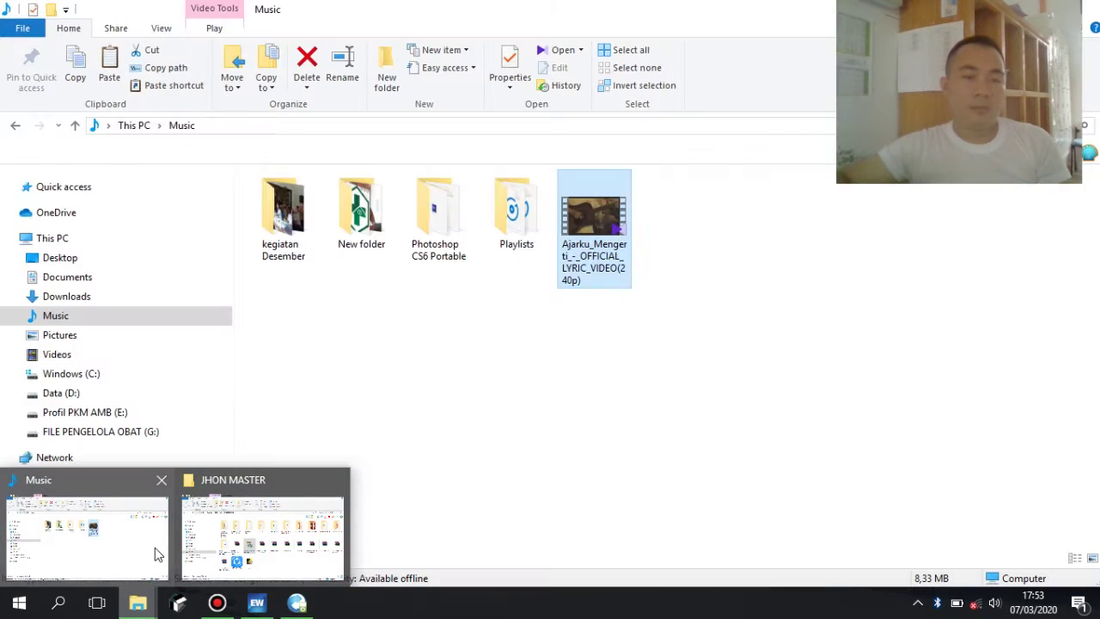
{"action": "left_click", "coordinate": [298, 545]}
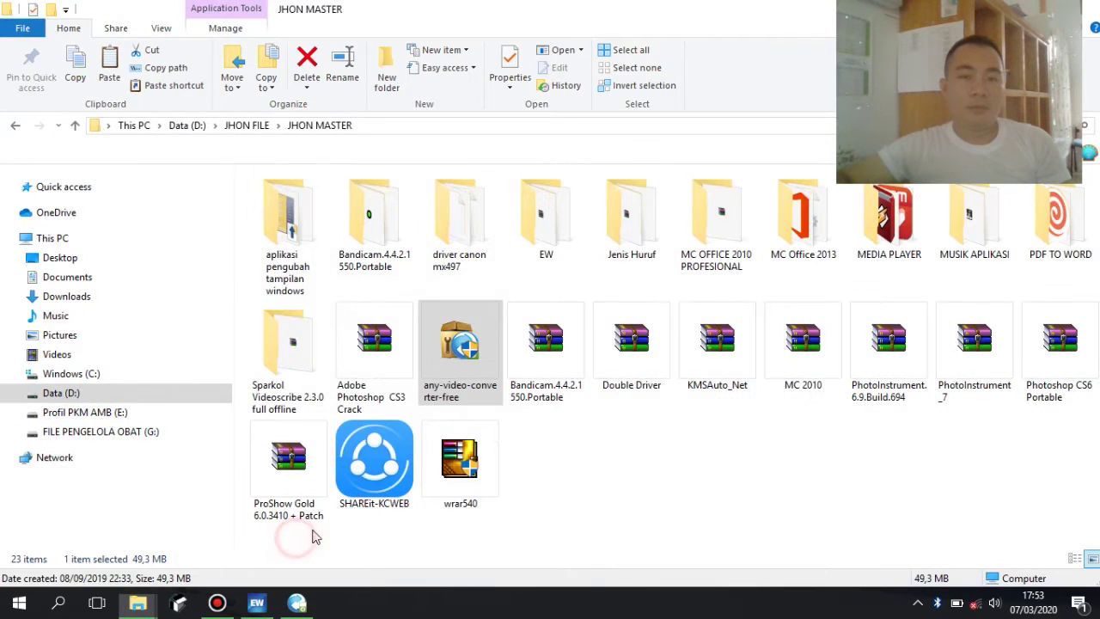
{"action": "double_click", "coordinate": [543, 220]}
{"action": "double_click", "coordinate": [327, 198]}
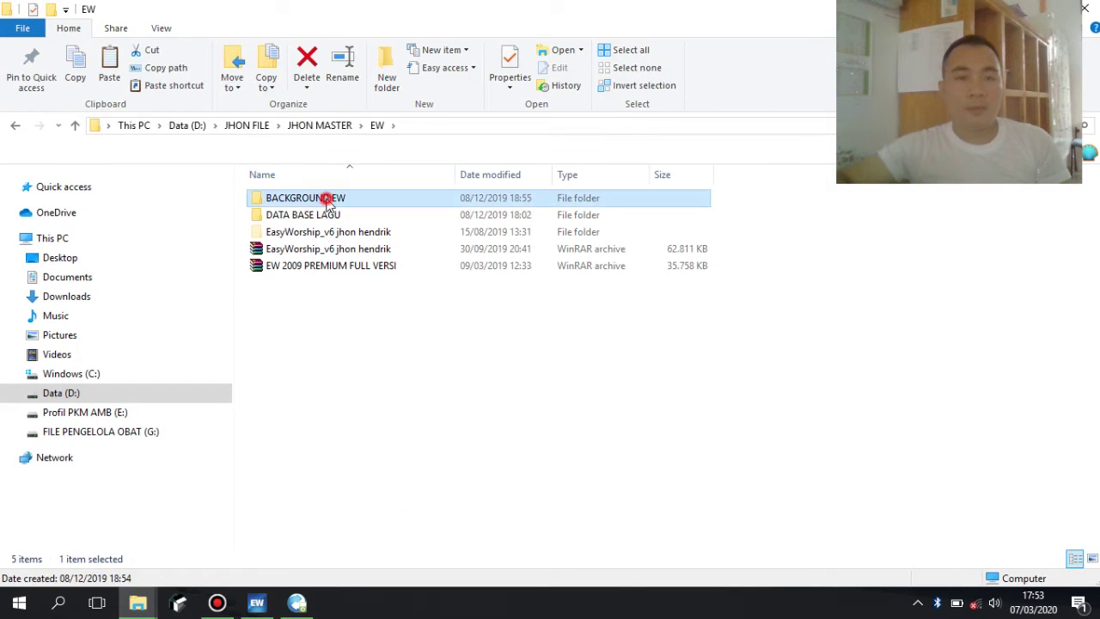
Step: Switch to Any Video Converter, maximize its window and open the list of output profiles
{"action": "left_click", "coordinate": [295, 602]}
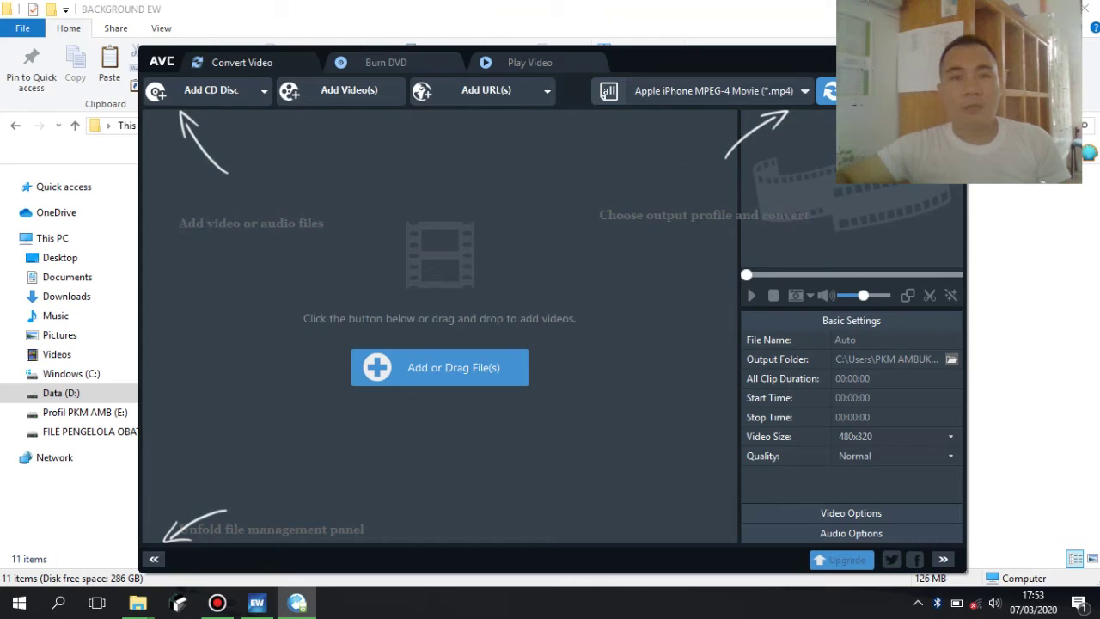
{"action": "key", "text": "super+Up"}
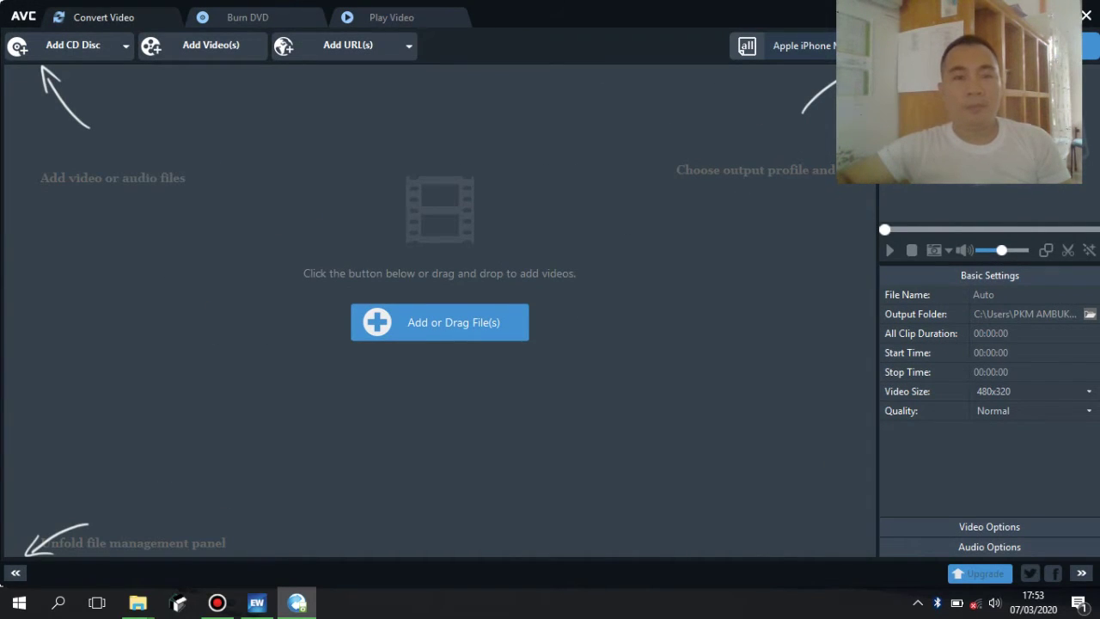
{"action": "left_click", "coordinate": [742, 49]}
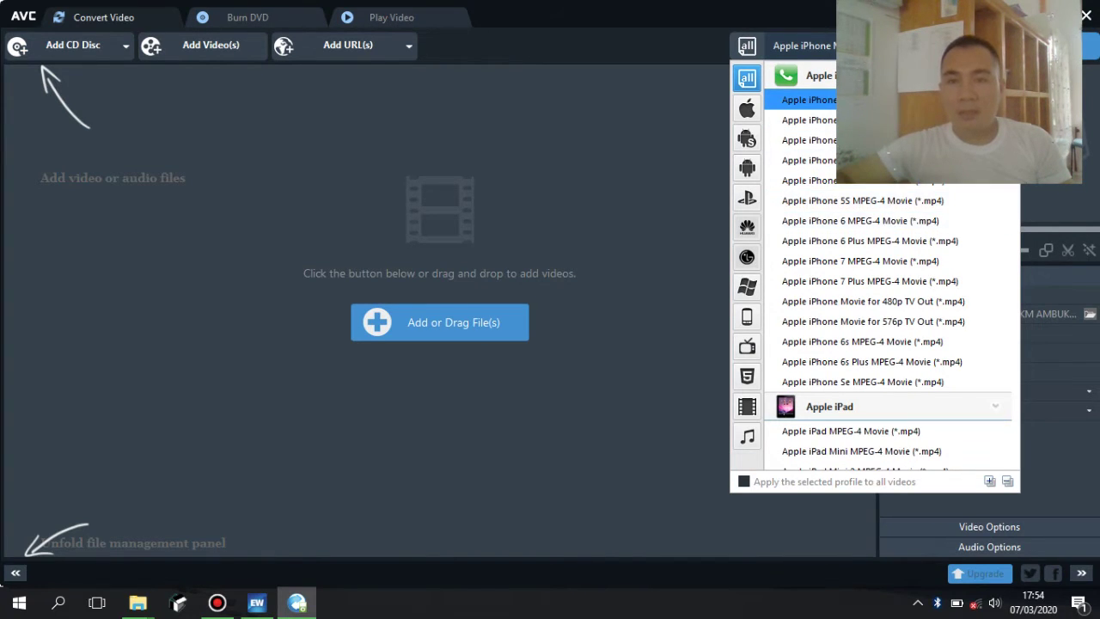
{"action": "left_click", "coordinate": [1075, 46]}
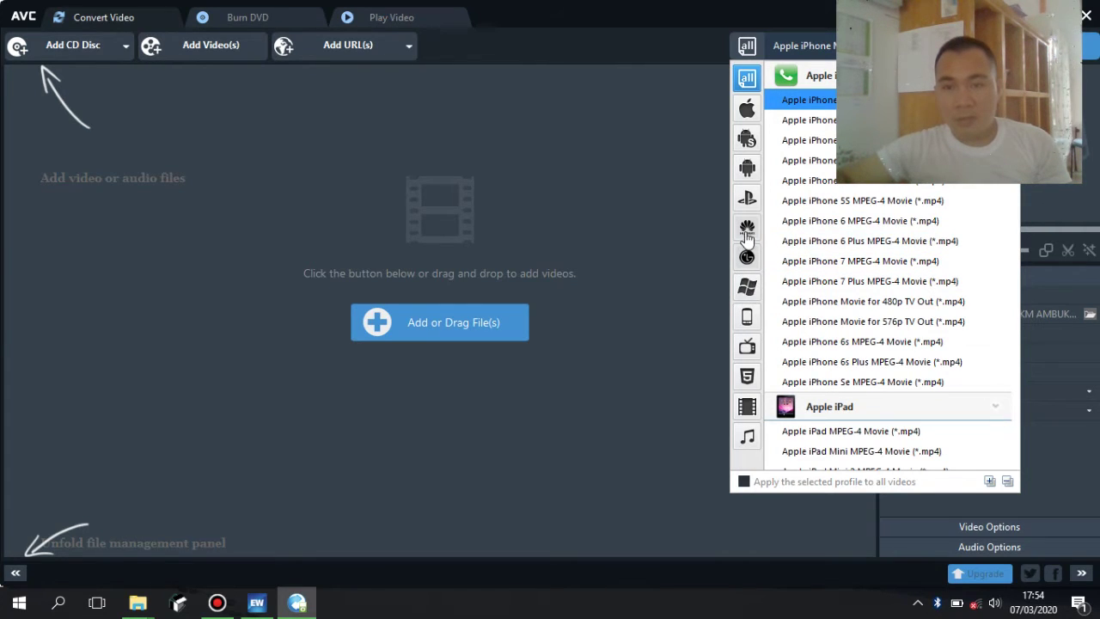
Step: Browse the common video profiles, and set the output profile to Xbox WMV Movie (*.wmv) from the Windows category
{"action": "left_click", "coordinate": [747, 407]}
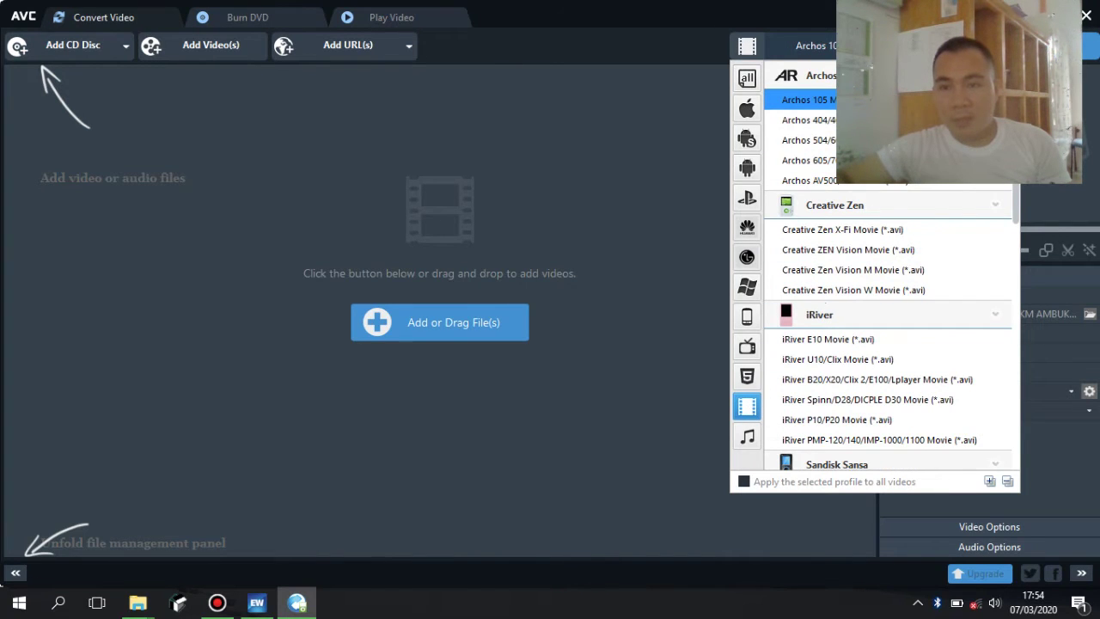
{"action": "scroll", "coordinate": [860, 121], "scroll_direction": "down", "scroll_amount": 1}
{"action": "scroll", "coordinate": [860, 120], "scroll_direction": "down", "scroll_amount": 1}
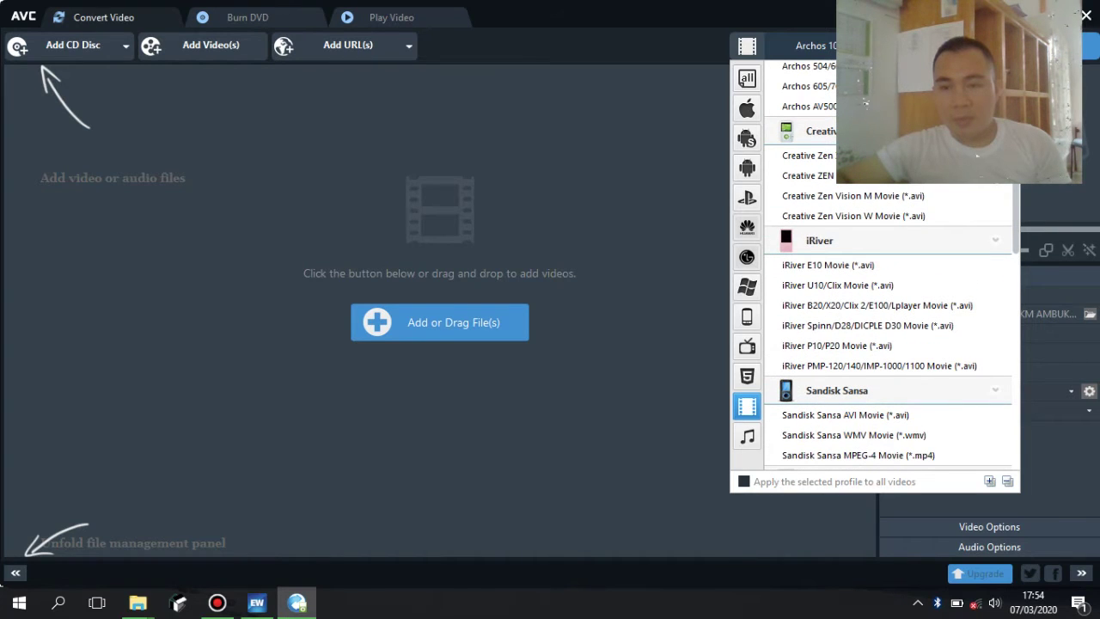
{"action": "scroll", "coordinate": [860, 120], "scroll_direction": "down", "scroll_amount": 1}
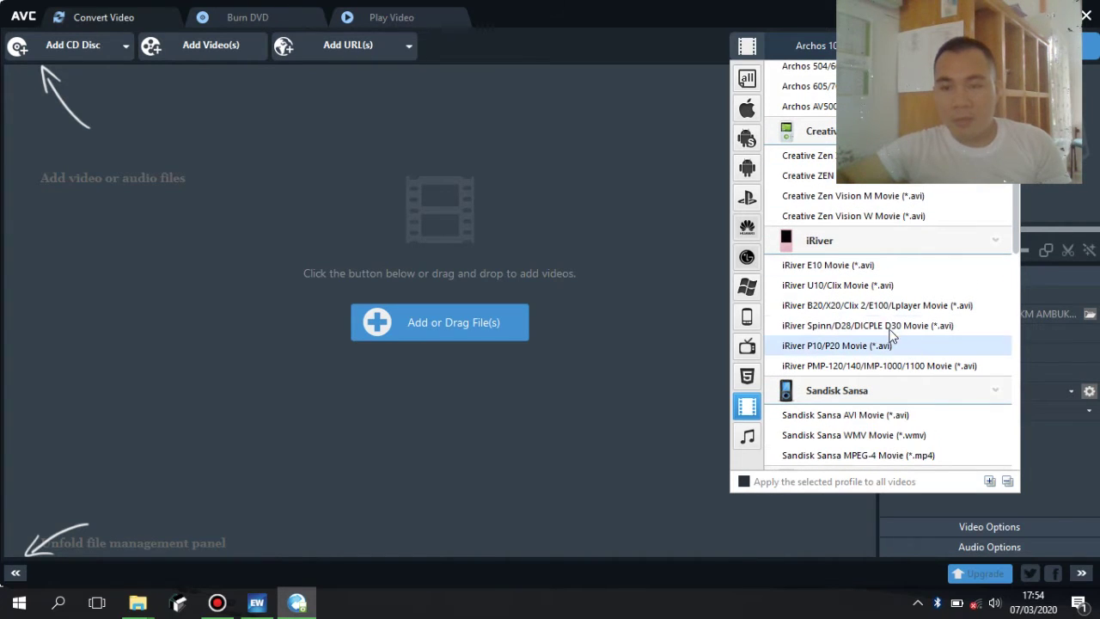
{"action": "scroll", "coordinate": [909, 345], "scroll_direction": "down", "scroll_amount": 2}
{"action": "scroll", "coordinate": [880, 321], "scroll_direction": "down", "scroll_amount": 2}
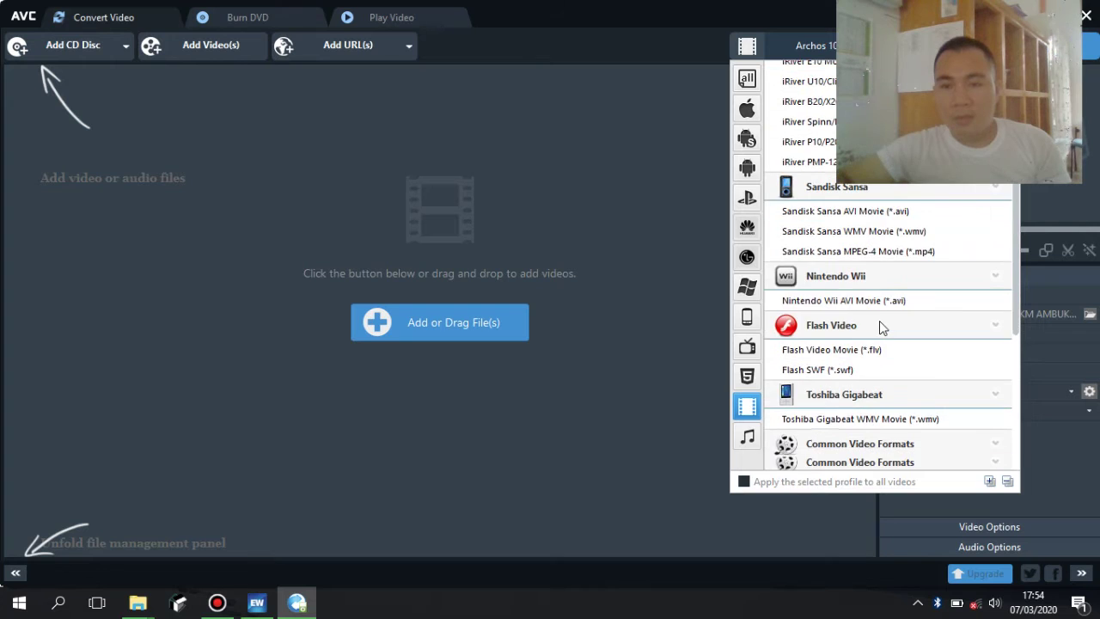
{"action": "scroll", "coordinate": [880, 323], "scroll_direction": "up", "scroll_amount": 5}
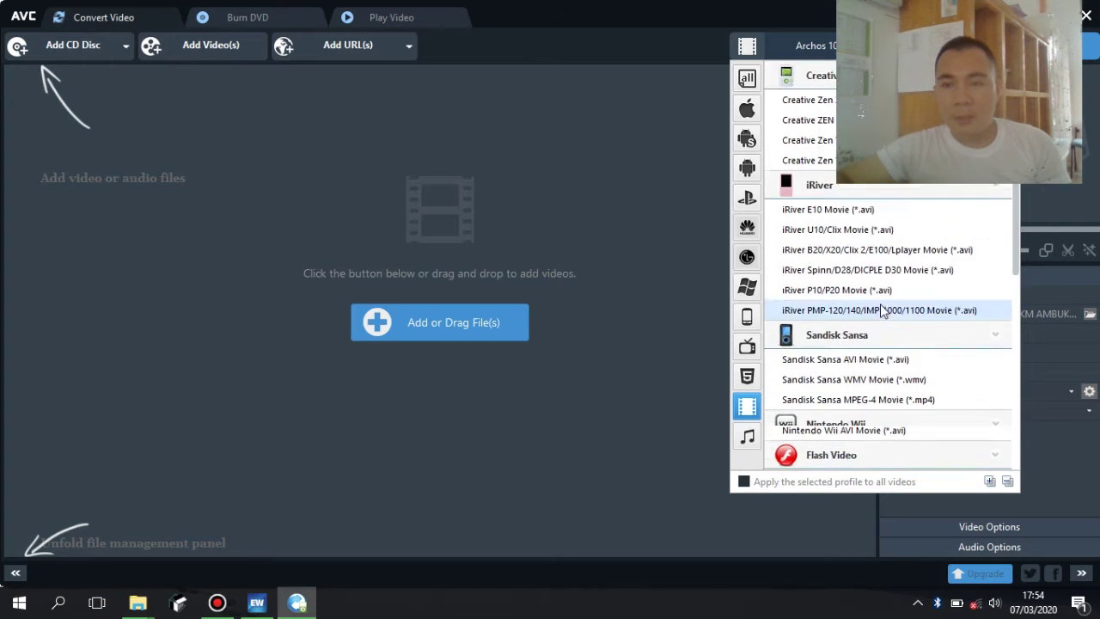
{"action": "scroll", "coordinate": [891, 262], "scroll_direction": "up", "scroll_amount": 1}
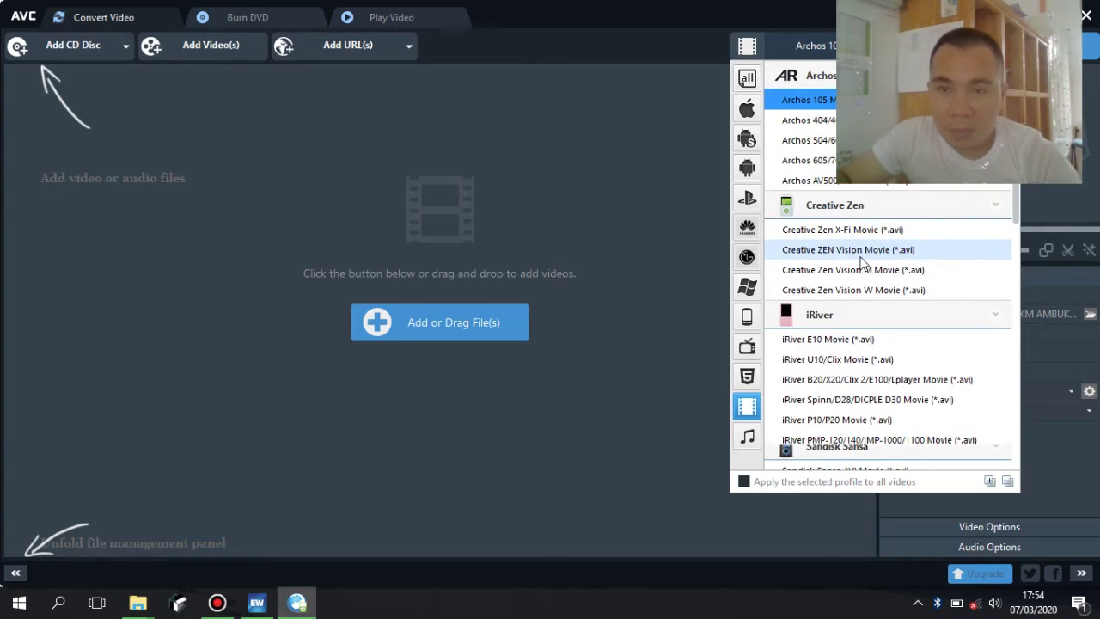
{"action": "left_click", "coordinate": [747, 287]}
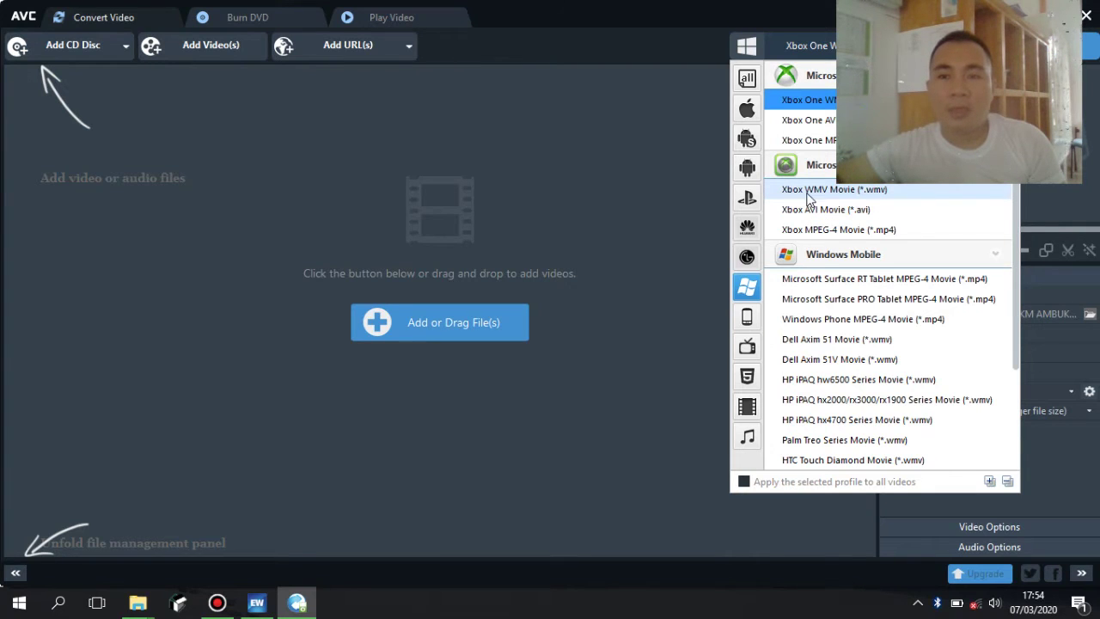
{"action": "left_click", "coordinate": [882, 189]}
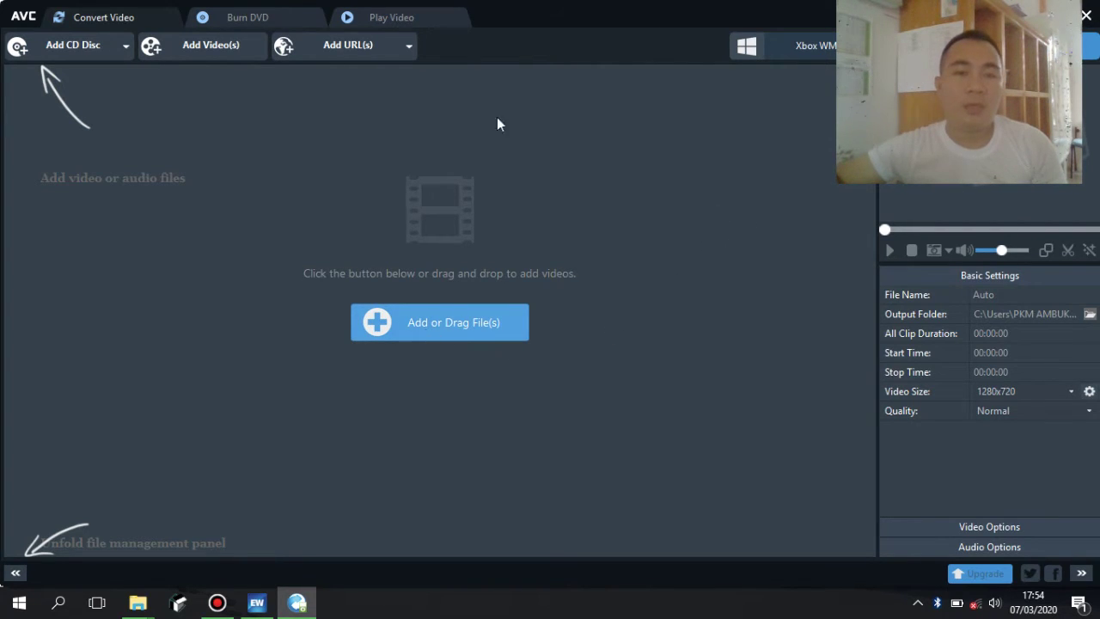
Step: Add the Ajarku_Mengerti official lyric video from the Music folder under This PC to the conversion list
{"action": "left_click", "coordinate": [426, 325]}
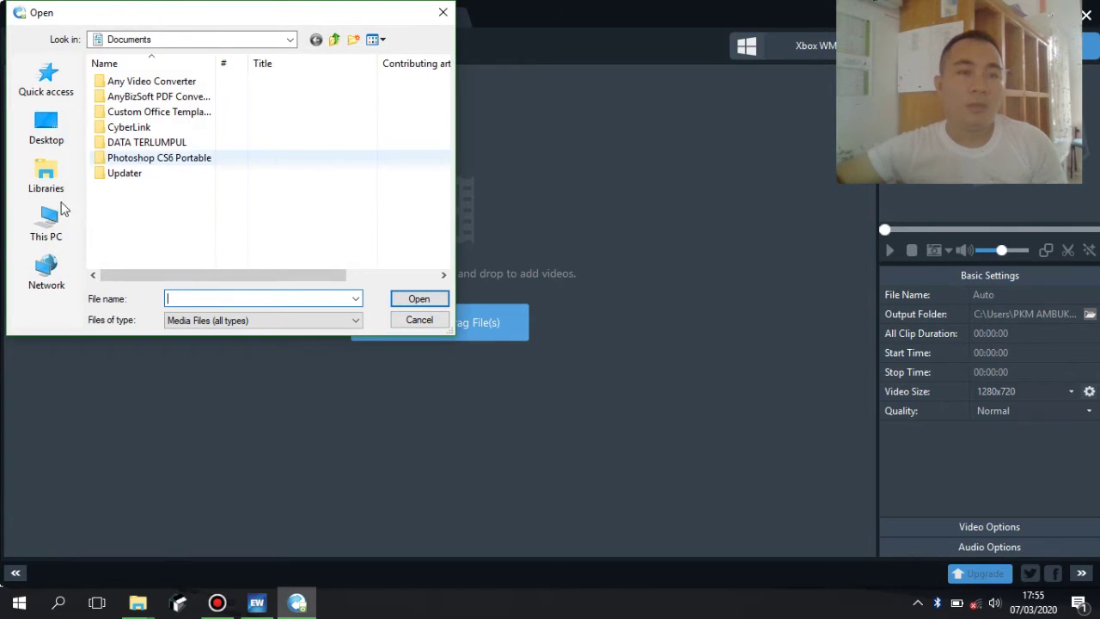
{"action": "left_click", "coordinate": [60, 188]}
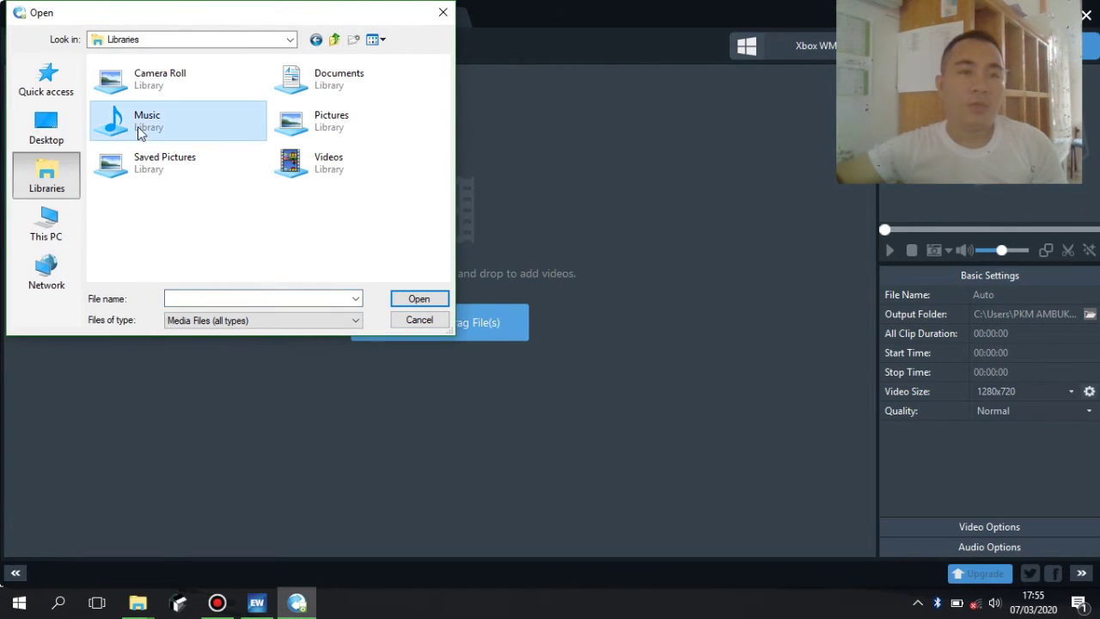
{"action": "double_click", "coordinate": [219, 122]}
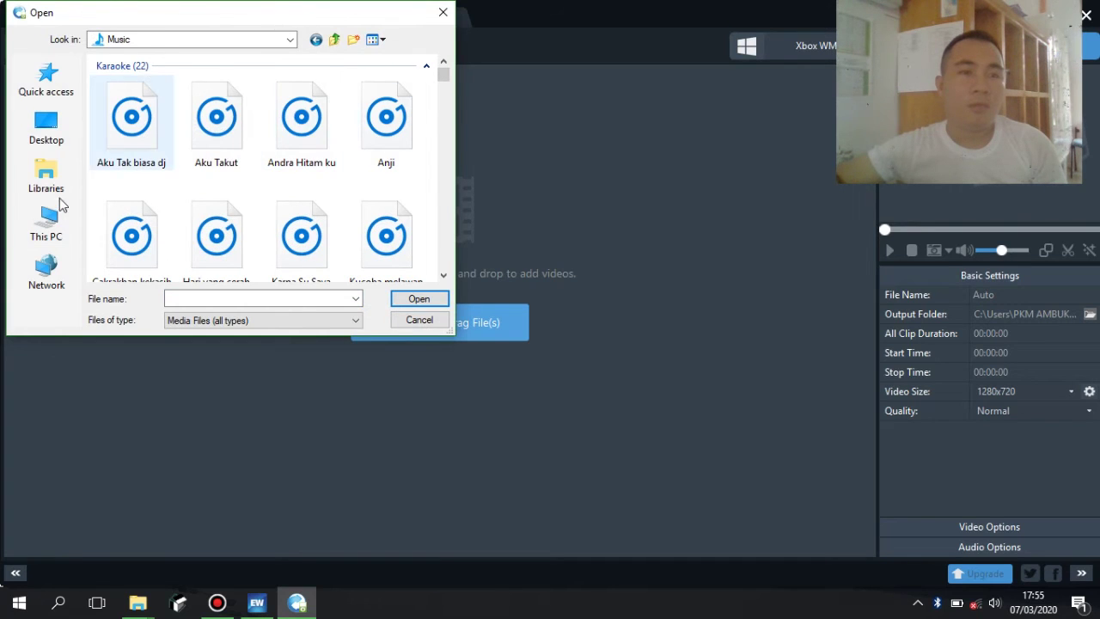
{"action": "left_click", "coordinate": [45, 226]}
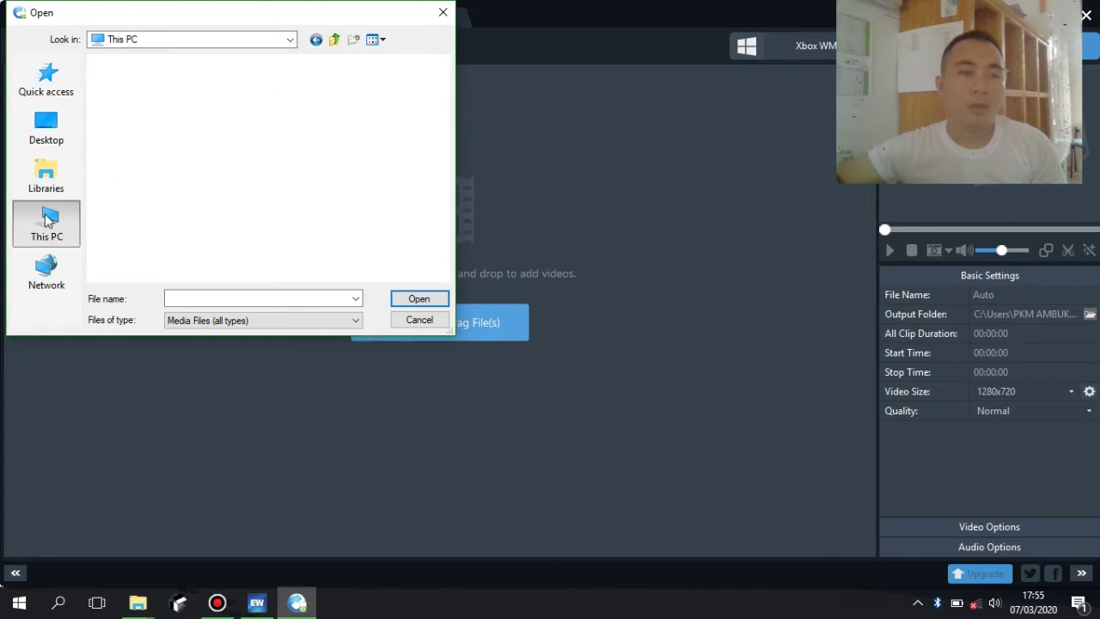
{"action": "double_click", "coordinate": [155, 133]}
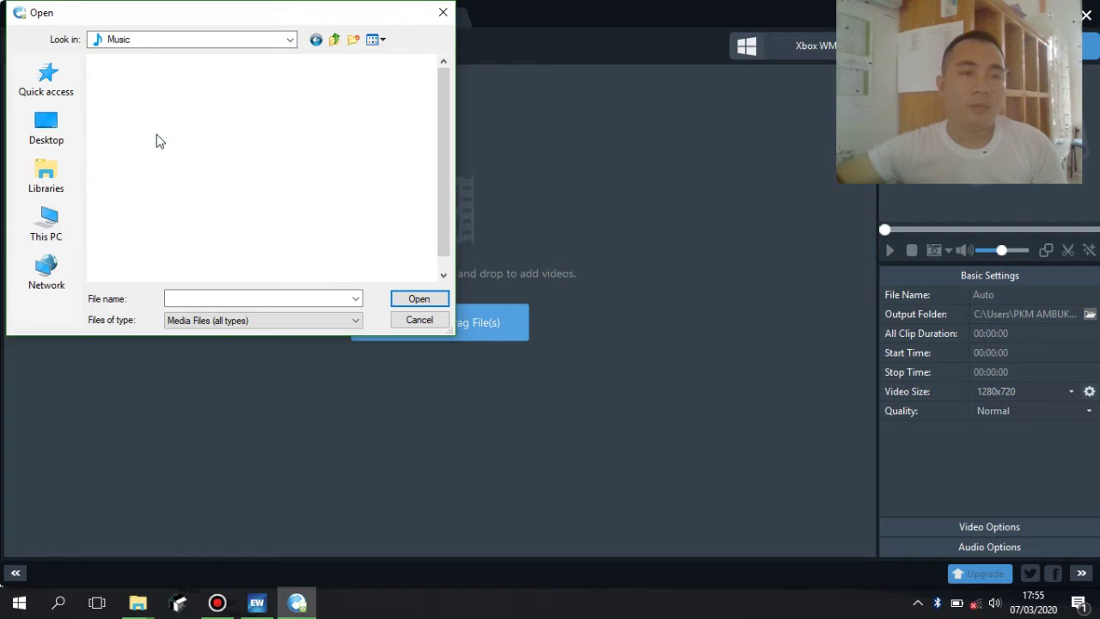
{"action": "left_click", "coordinate": [129, 230]}
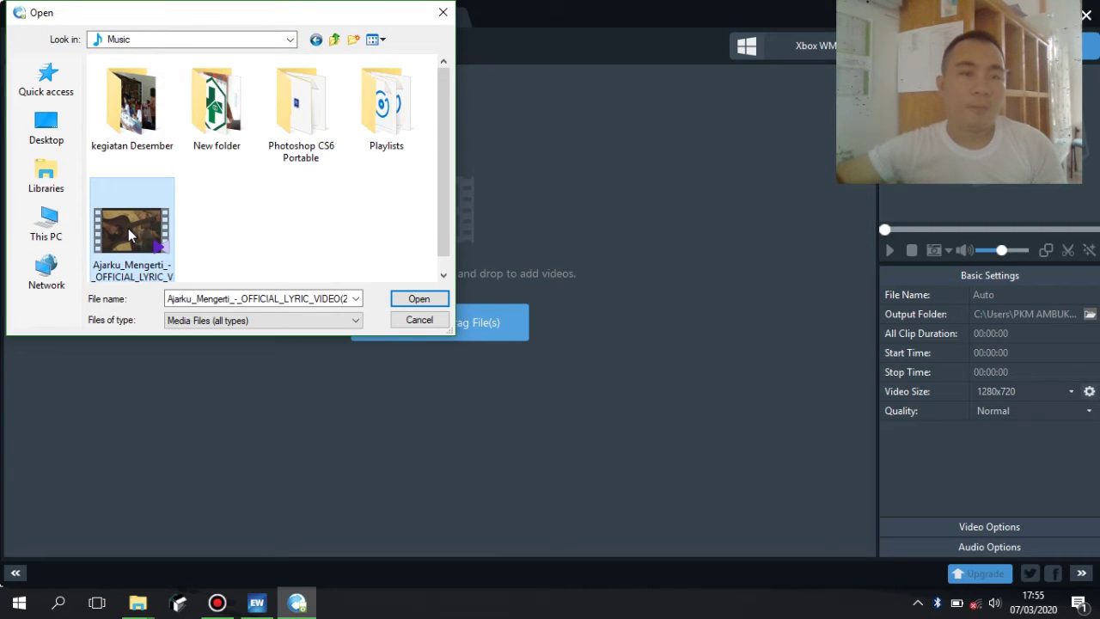
{"action": "double_click", "coordinate": [129, 228]}
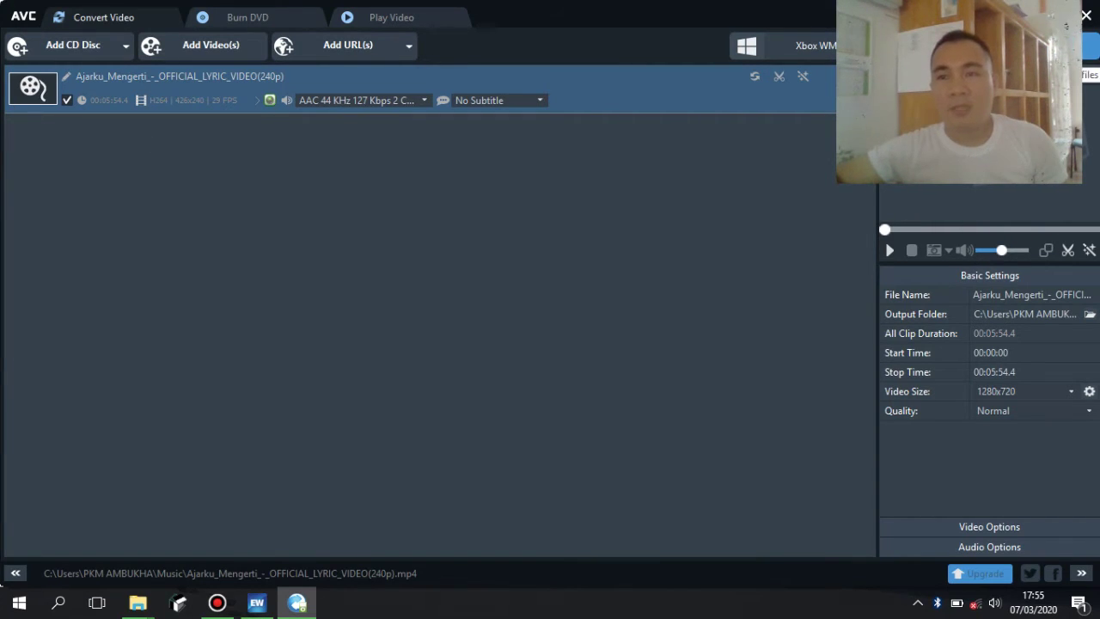
Step: Convert the lyric video, checking the background library in EasyWorship 2009 meanwhile, and dismiss the AVC Pro subscription offer
{"action": "left_click", "coordinate": [1066, 46]}
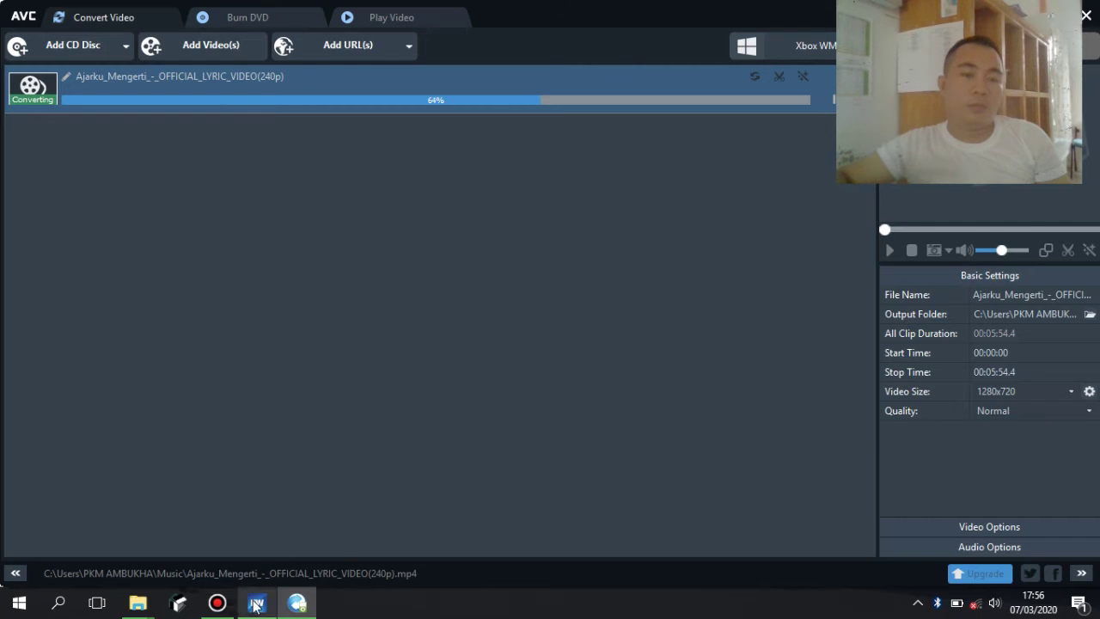
{"action": "mouse_move", "coordinate": [255, 607]}
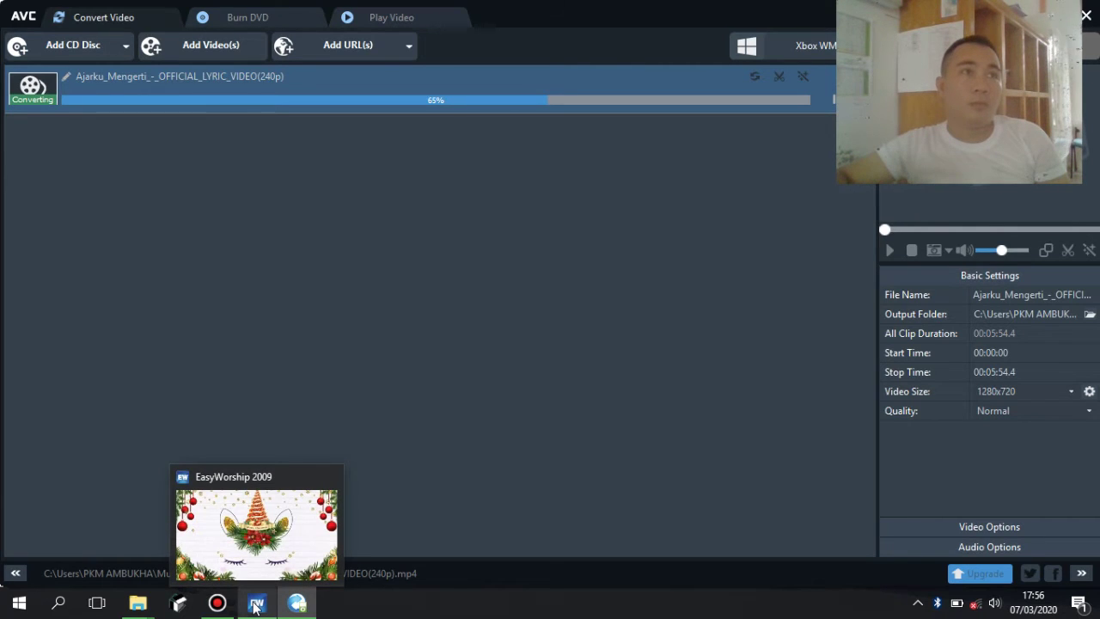
{"action": "left_click", "coordinate": [256, 605]}
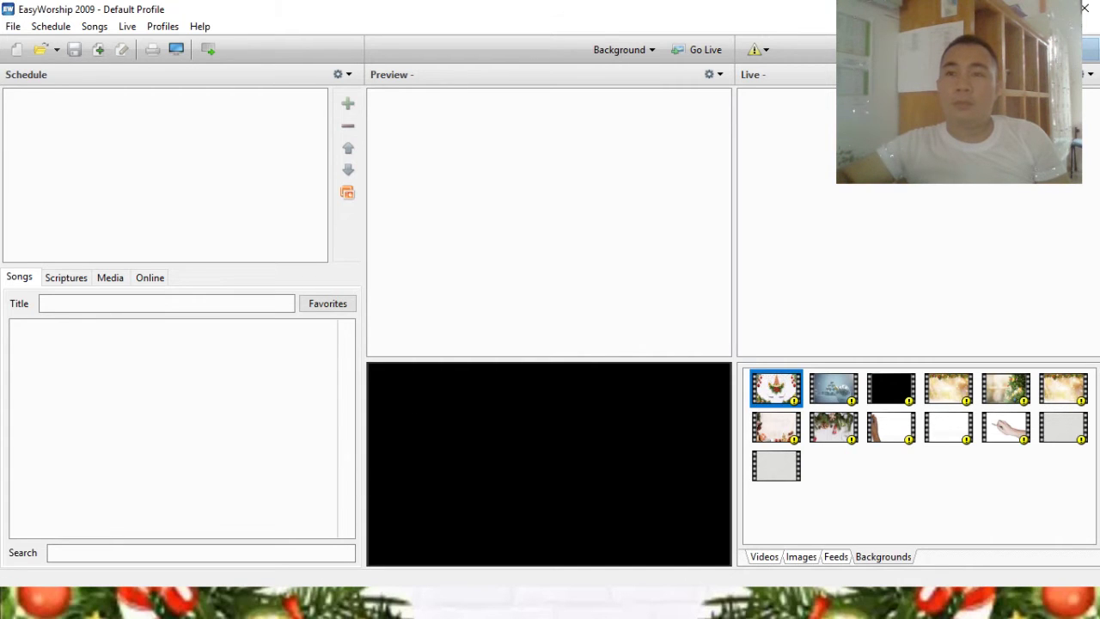
{"action": "key", "text": "alt+Tab"}
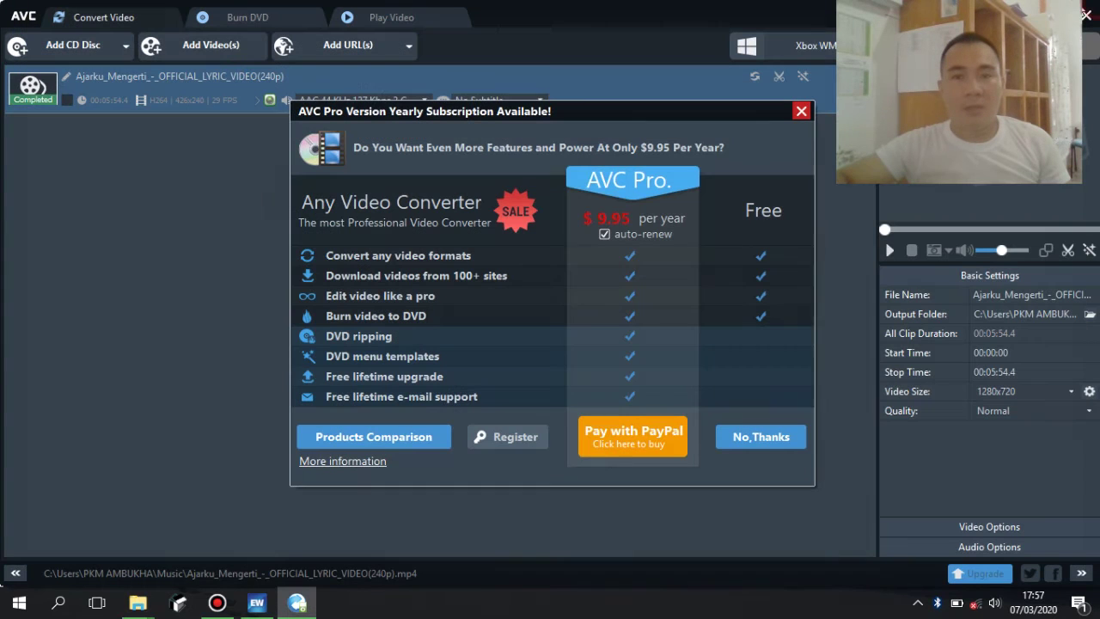
{"action": "left_click", "coordinate": [800, 112]}
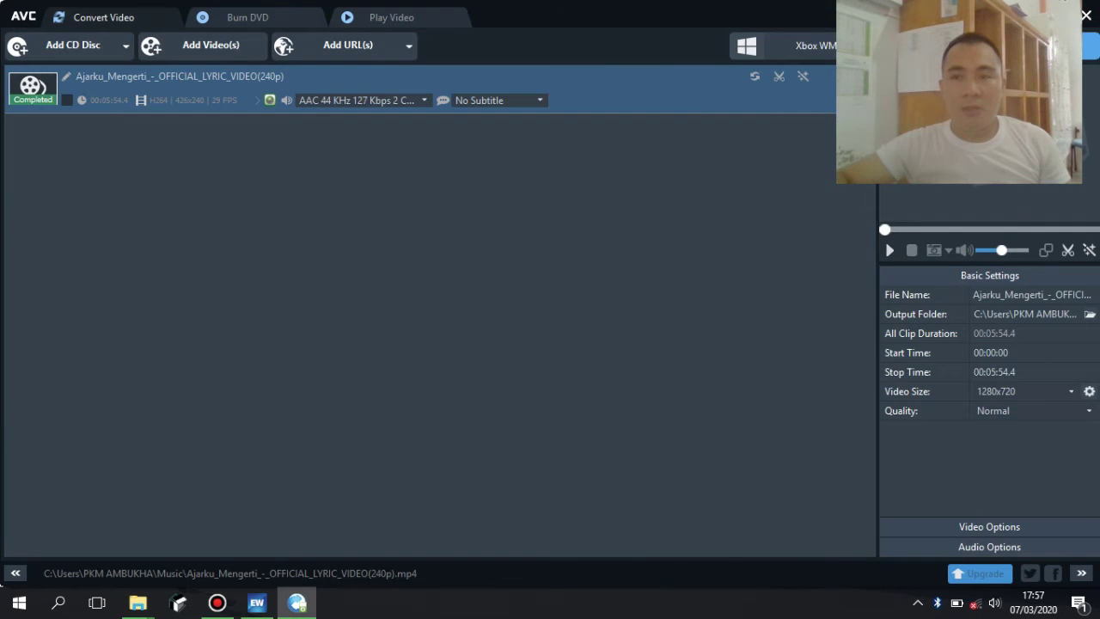
Step: Switch to EasyWorship 2009 and add the converted Ajarku_Mengerti WMV V8 video from Videos > Any Video Converter > Xbox to the backgrounds
{"action": "left_click", "coordinate": [138, 603]}
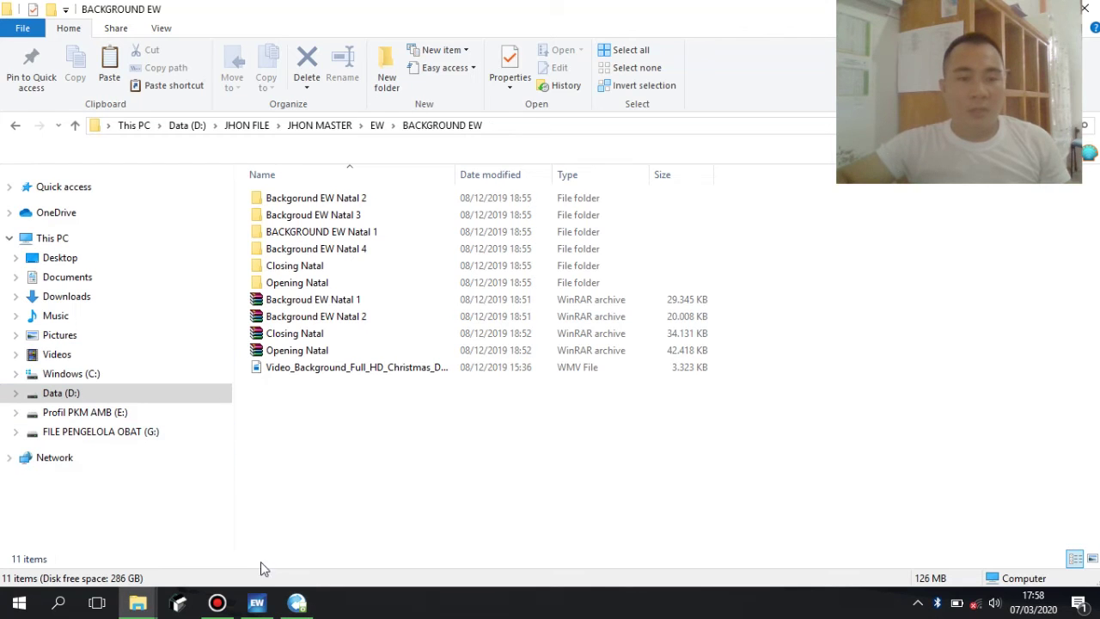
{"action": "left_click", "coordinate": [256, 602]}
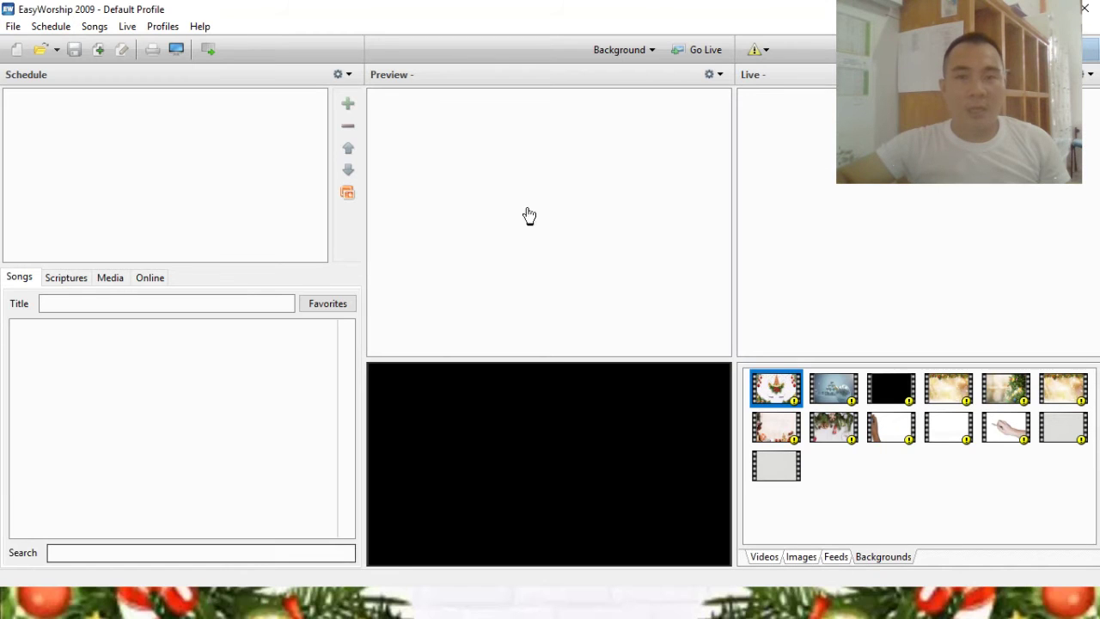
{"action": "left_click", "coordinate": [649, 48]}
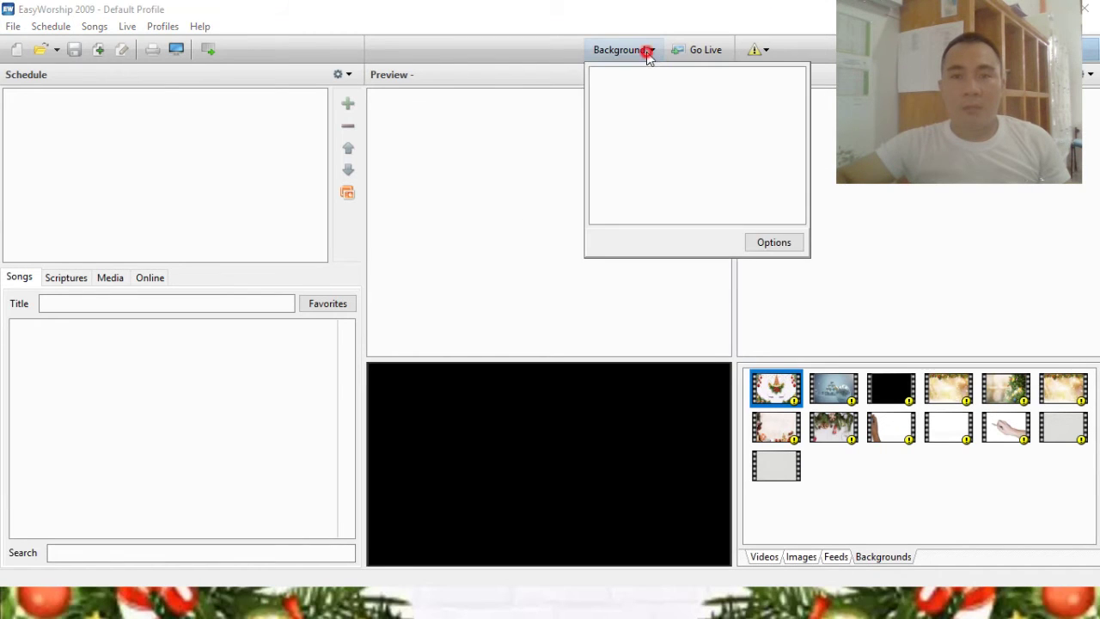
{"action": "left_click", "coordinate": [767, 246]}
{"action": "left_click", "coordinate": [572, 376]}
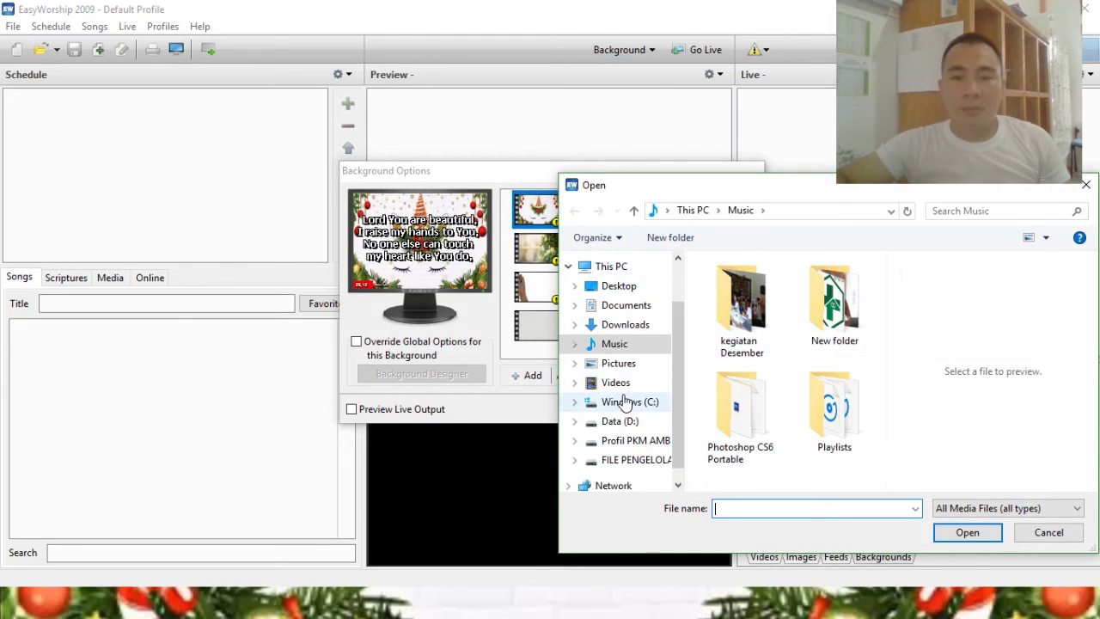
{"action": "left_click", "coordinate": [623, 388]}
{"action": "double_click", "coordinate": [731, 335]}
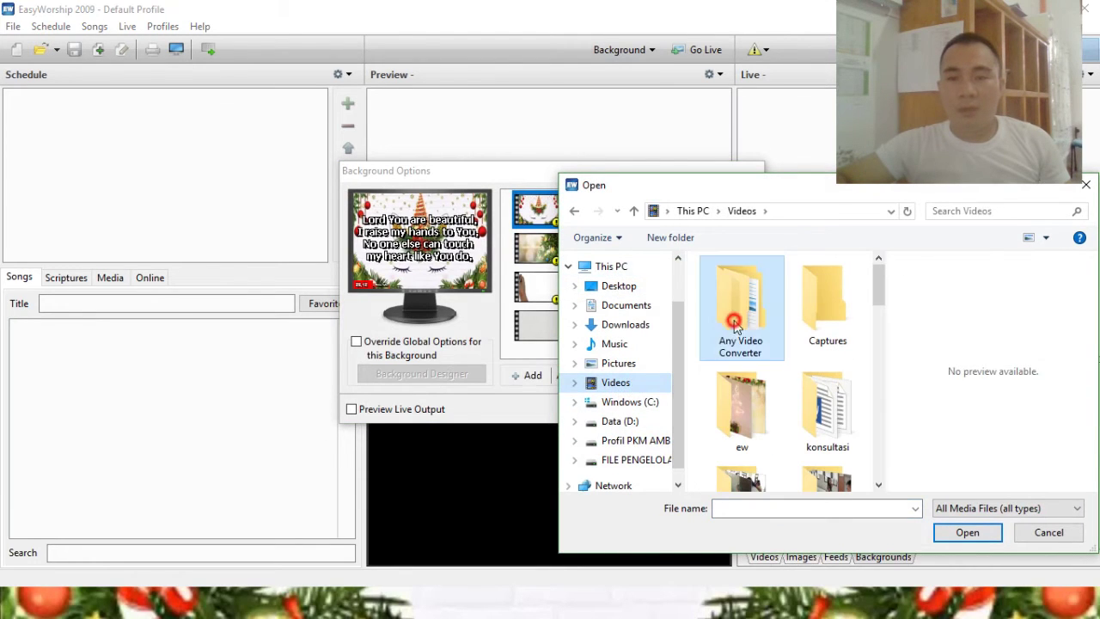
{"action": "double_click", "coordinate": [737, 320]}
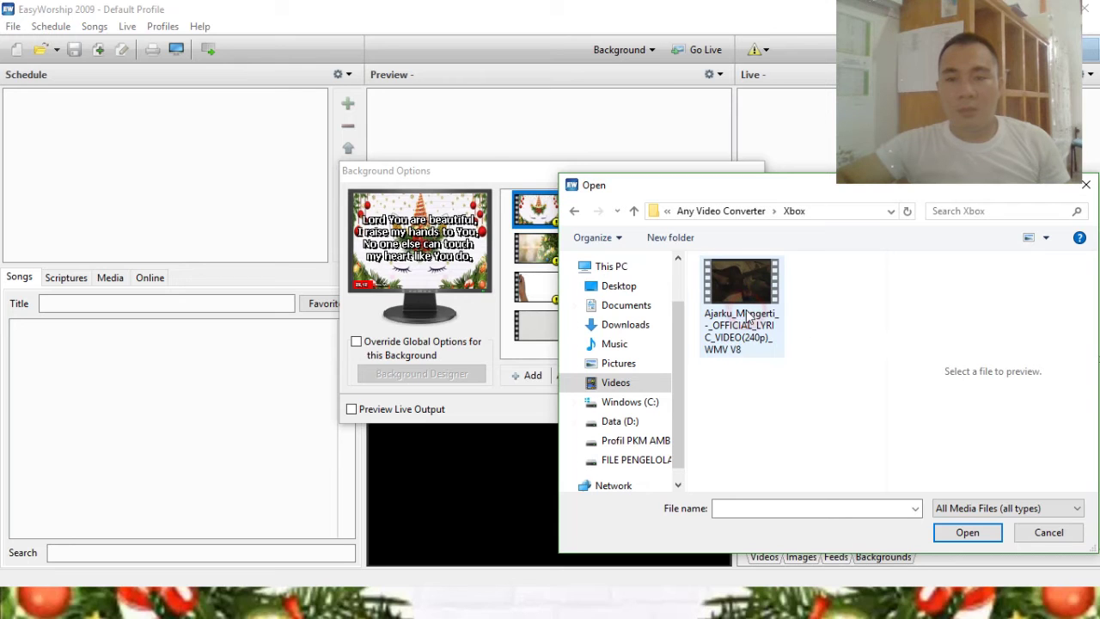
{"action": "double_click", "coordinate": [748, 279]}
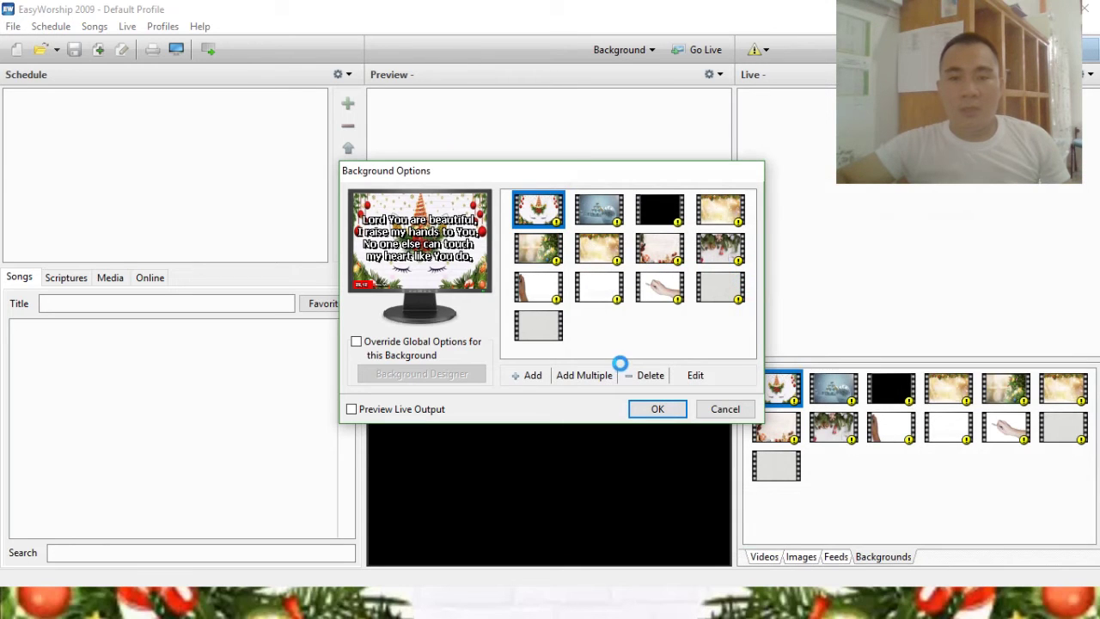
{"action": "left_click", "coordinate": [659, 410]}
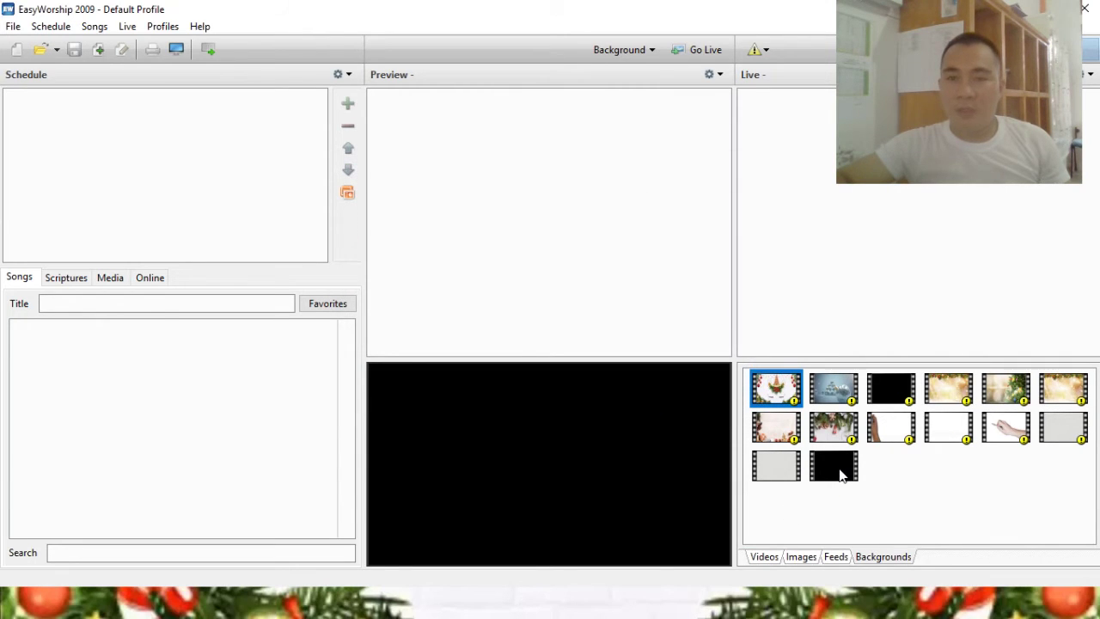
Step: Set the newly added lyric video as the background, send it live, and select it in the background library
{"action": "left_click", "coordinate": [653, 52]}
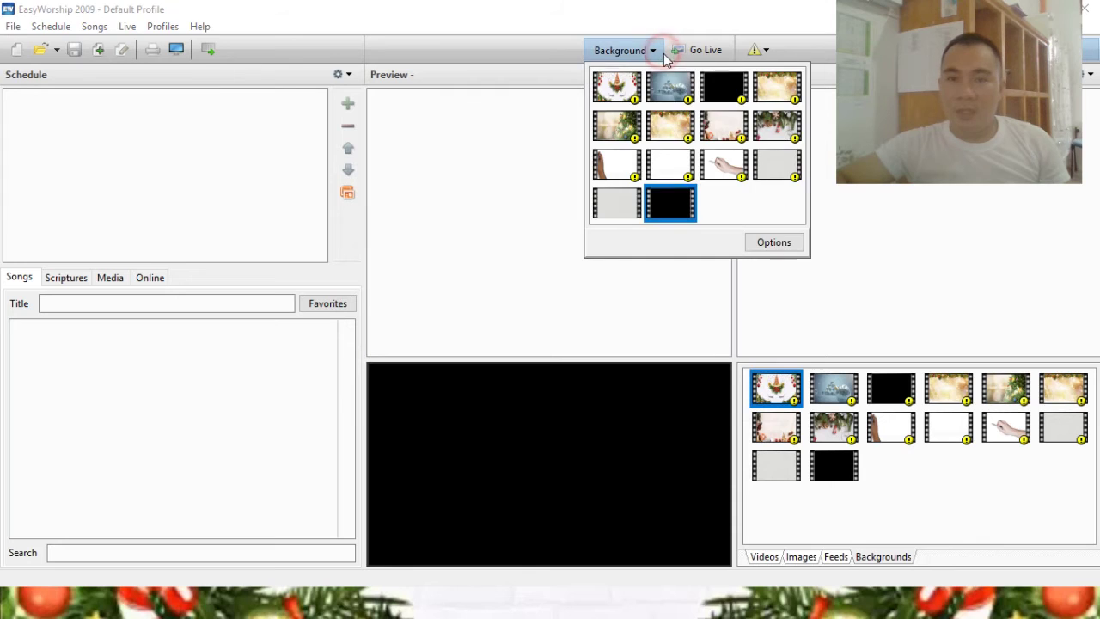
{"action": "left_click", "coordinate": [659, 206]}
{"action": "left_click", "coordinate": [703, 50]}
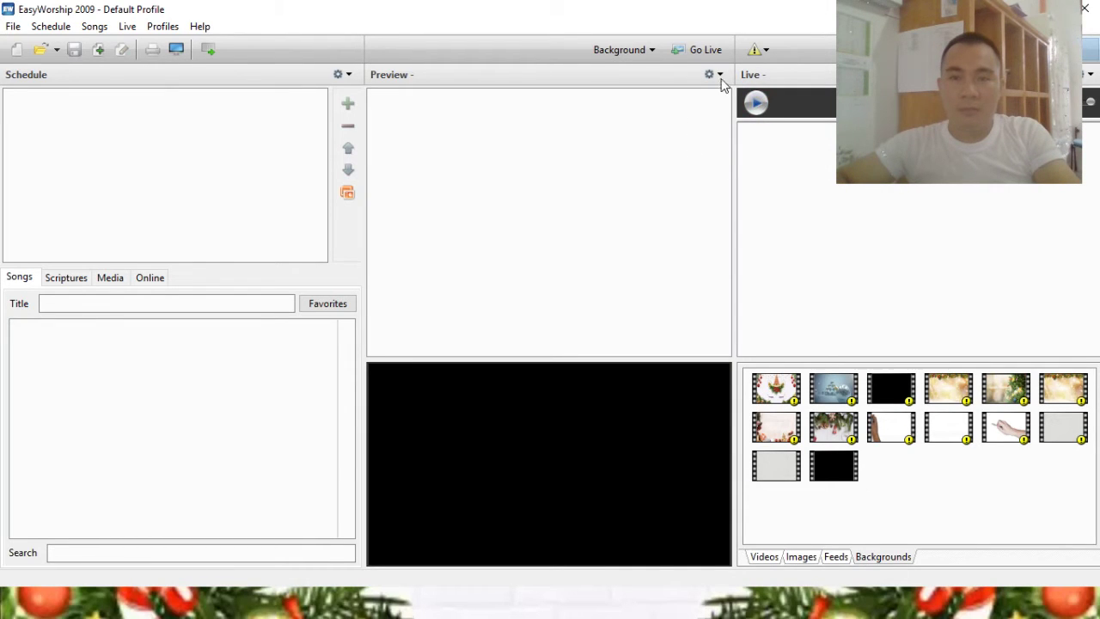
{"action": "left_click", "coordinate": [845, 465]}
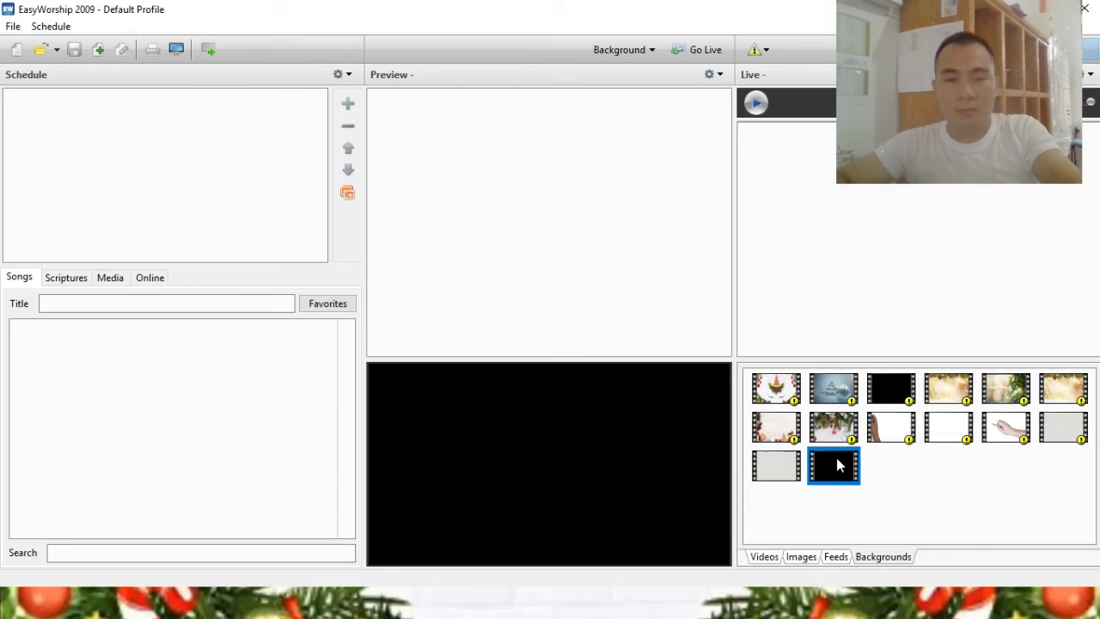
Step: Close EasyWorship 2009, relaunch it from the desktop, and pause the live background video
{"action": "left_click", "coordinate": [1085, 10]}
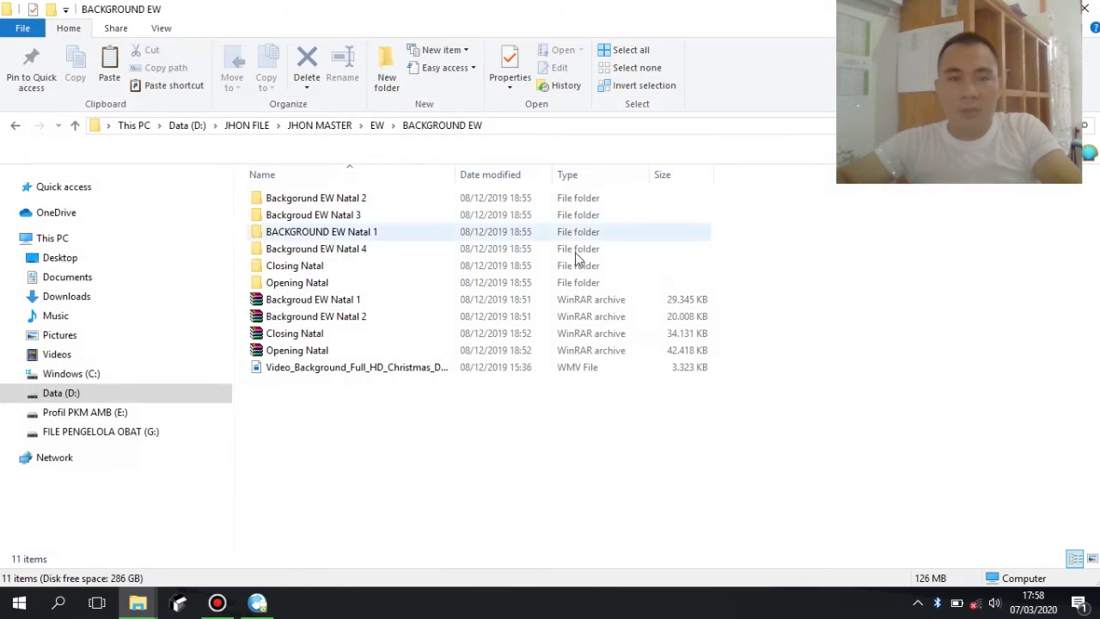
{"action": "left_click", "coordinate": [1085, 10]}
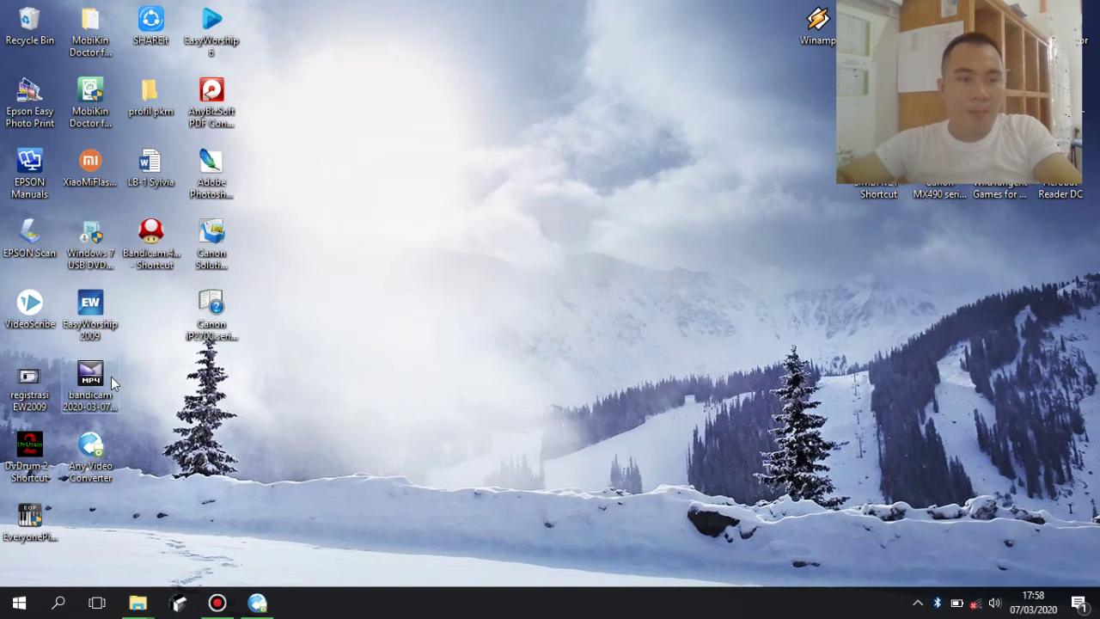
{"action": "left_click", "coordinate": [101, 331]}
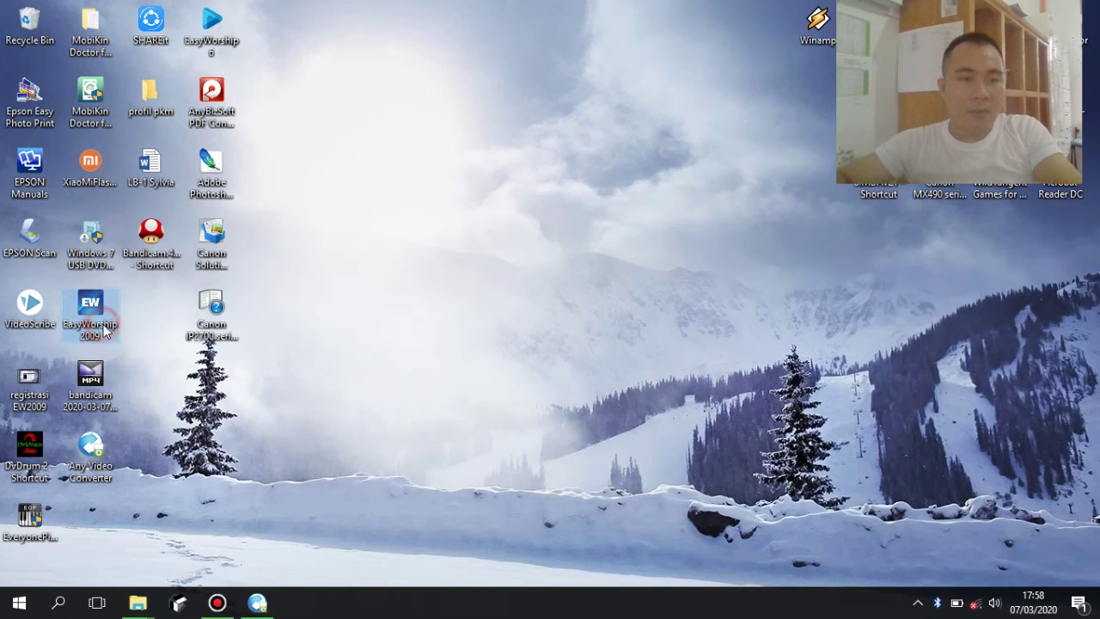
{"action": "left_click", "coordinate": [97, 330]}
{"action": "left_click", "coordinate": [99, 302]}
{"action": "double_click", "coordinate": [103, 306]}
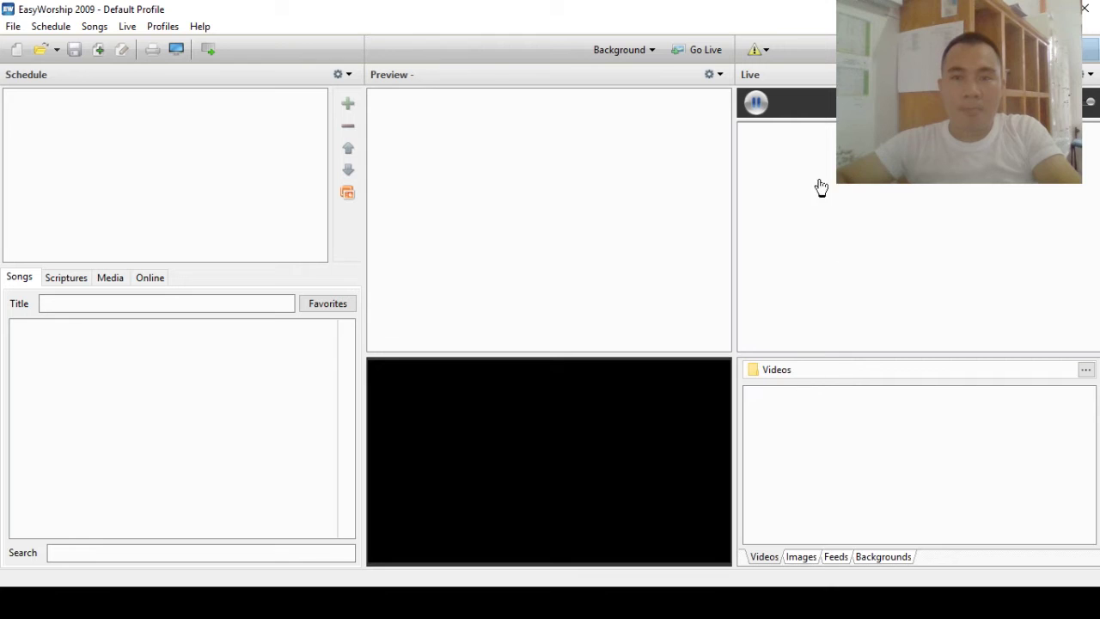
{"action": "left_click", "coordinate": [757, 104]}
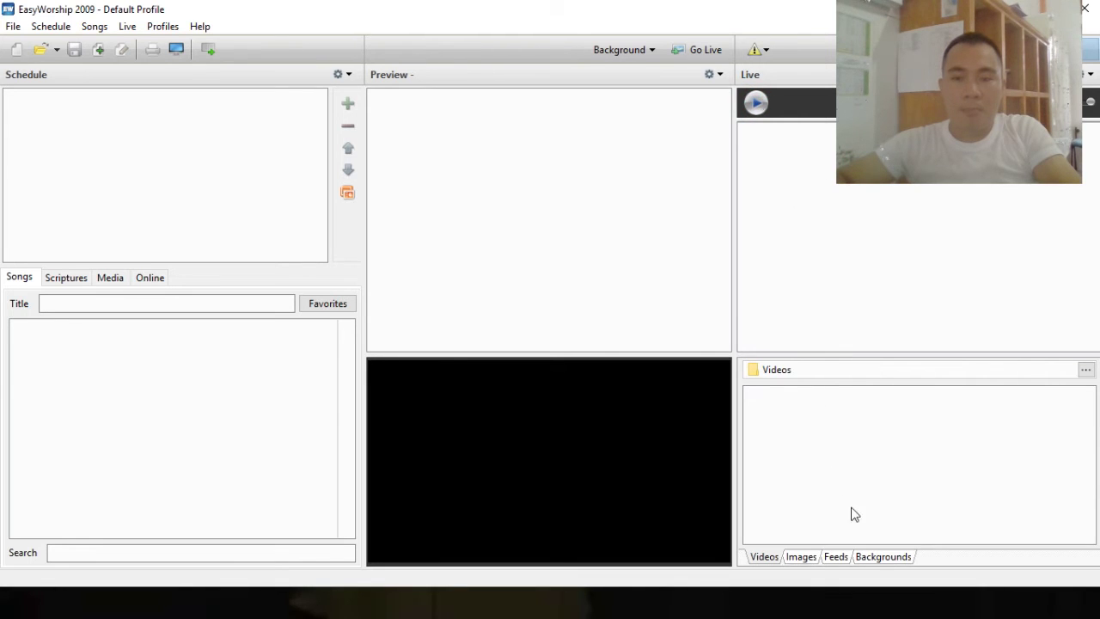
Step: Play the converted WMV from the Any Video Converter Xbox folder in Films & TV to check it, then pause and leave playback
{"action": "key", "text": "super+d"}
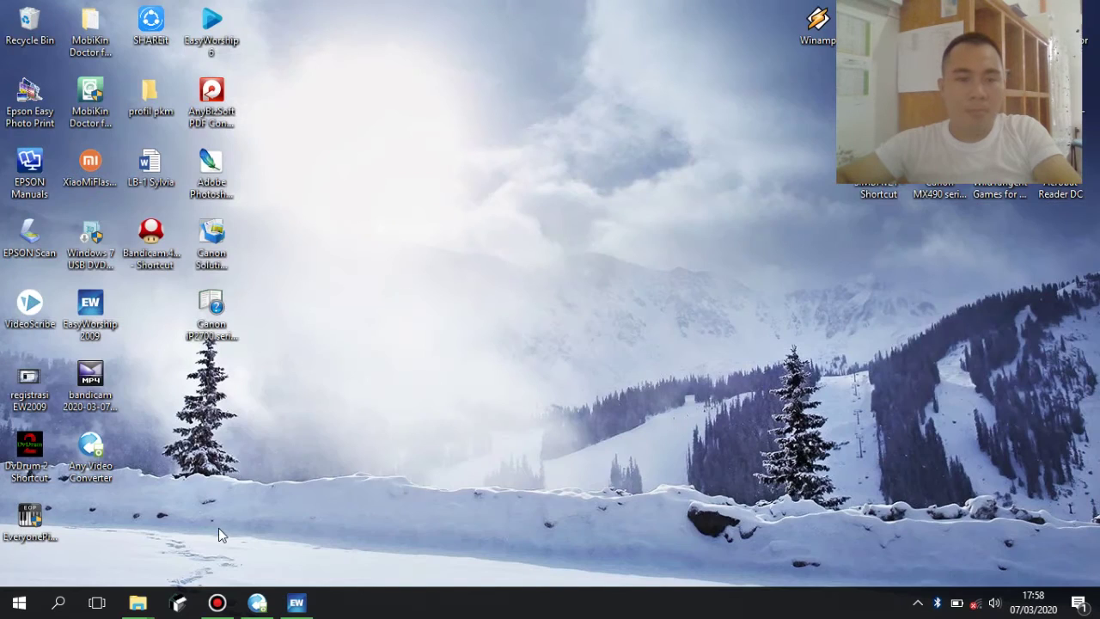
{"action": "mouse_move", "coordinate": [144, 606]}
{"action": "left_click", "coordinate": [240, 544]}
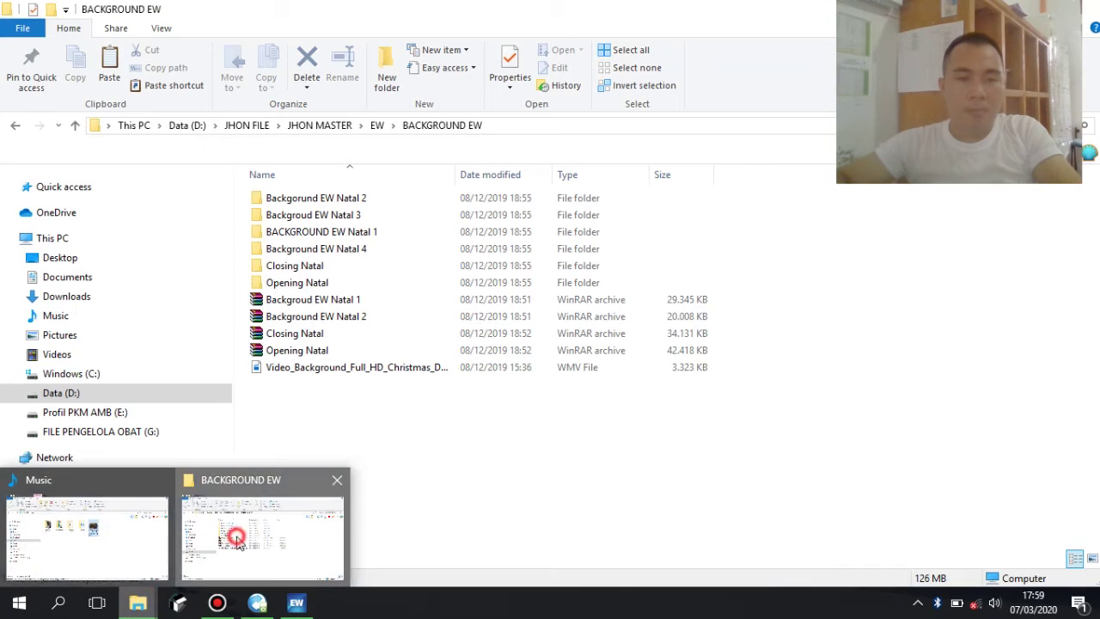
{"action": "left_click", "coordinate": [60, 356]}
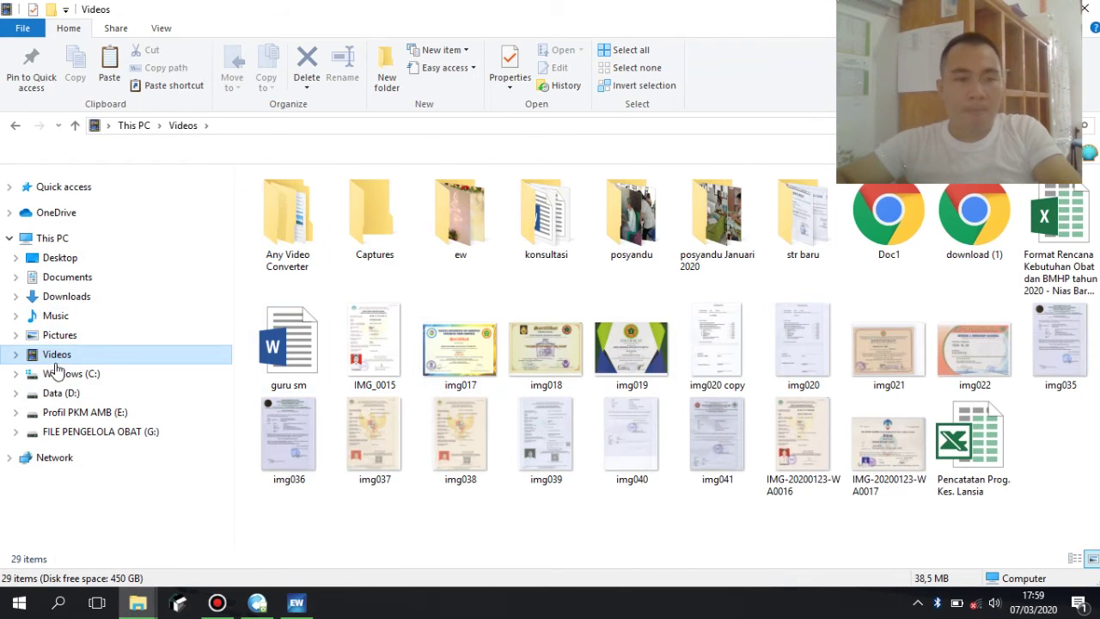
{"action": "double_click", "coordinate": [270, 212]}
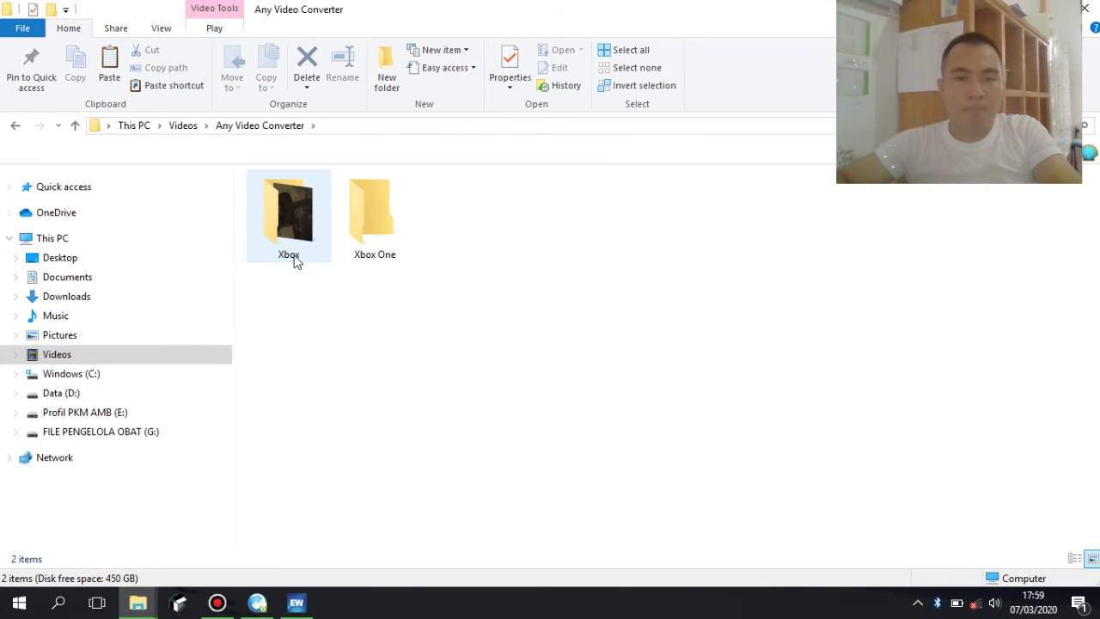
{"action": "double_click", "coordinate": [266, 213]}
{"action": "double_click", "coordinate": [278, 207]}
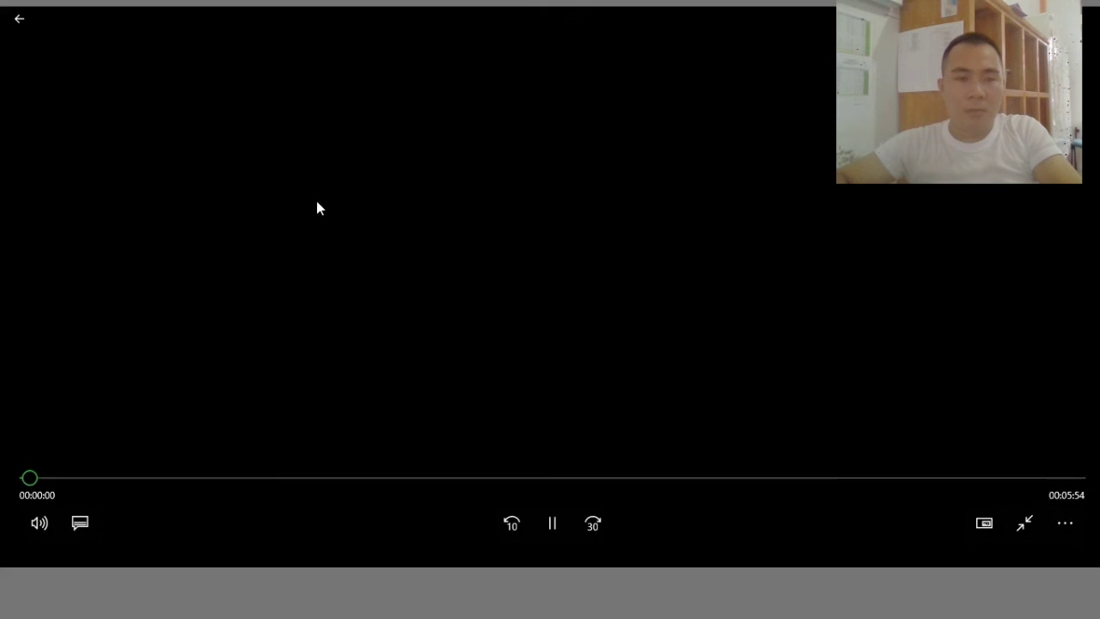
{"action": "left_click", "coordinate": [203, 475]}
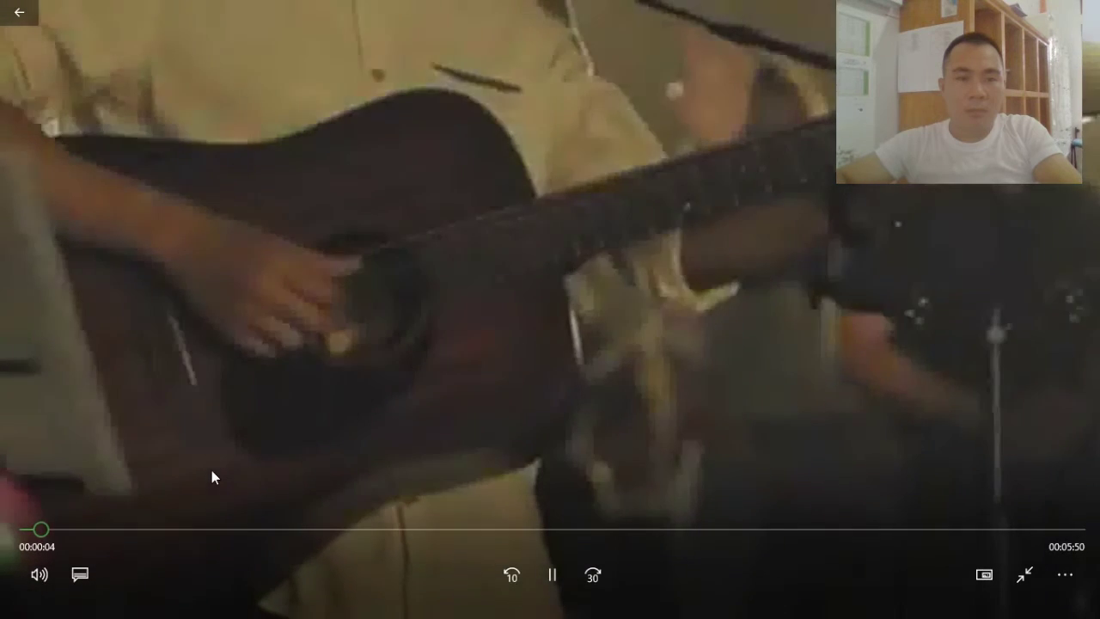
{"action": "left_click", "coordinate": [561, 580]}
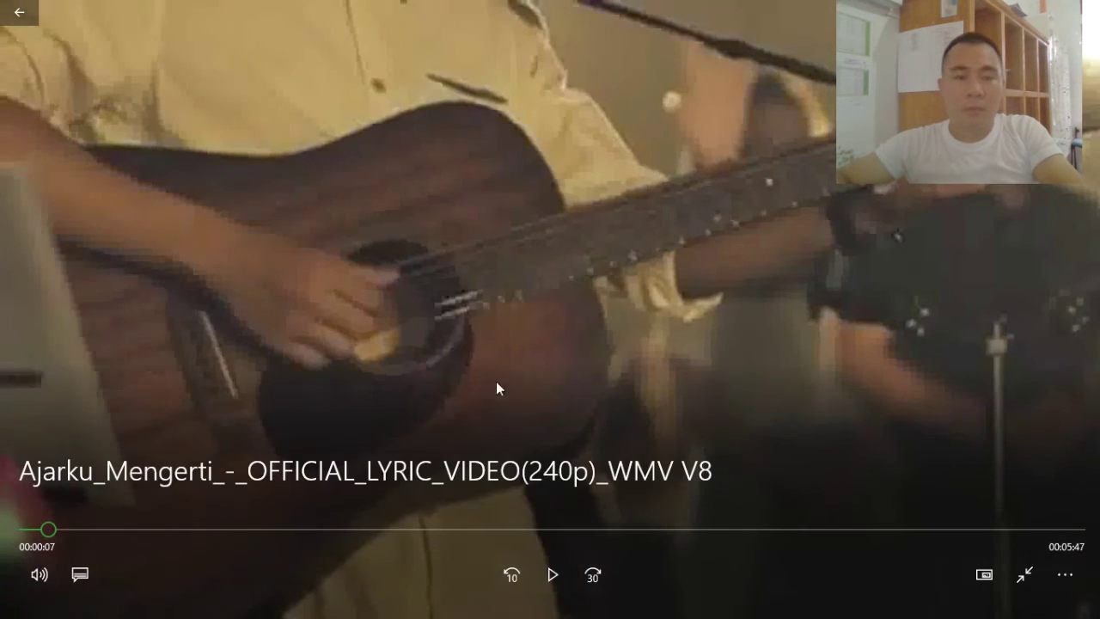
{"action": "left_click", "coordinate": [19, 12]}
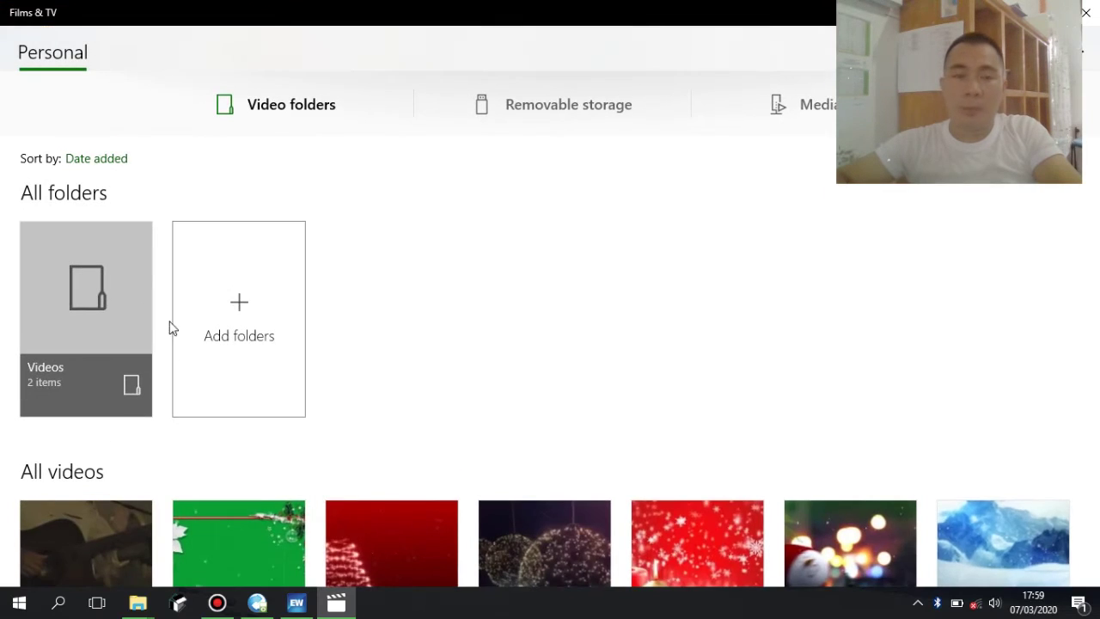
Step: Return to EasyWorship 2009, adjust the system volume, choose the converted lyric video as the background and send it live
{"action": "left_click", "coordinate": [296, 603]}
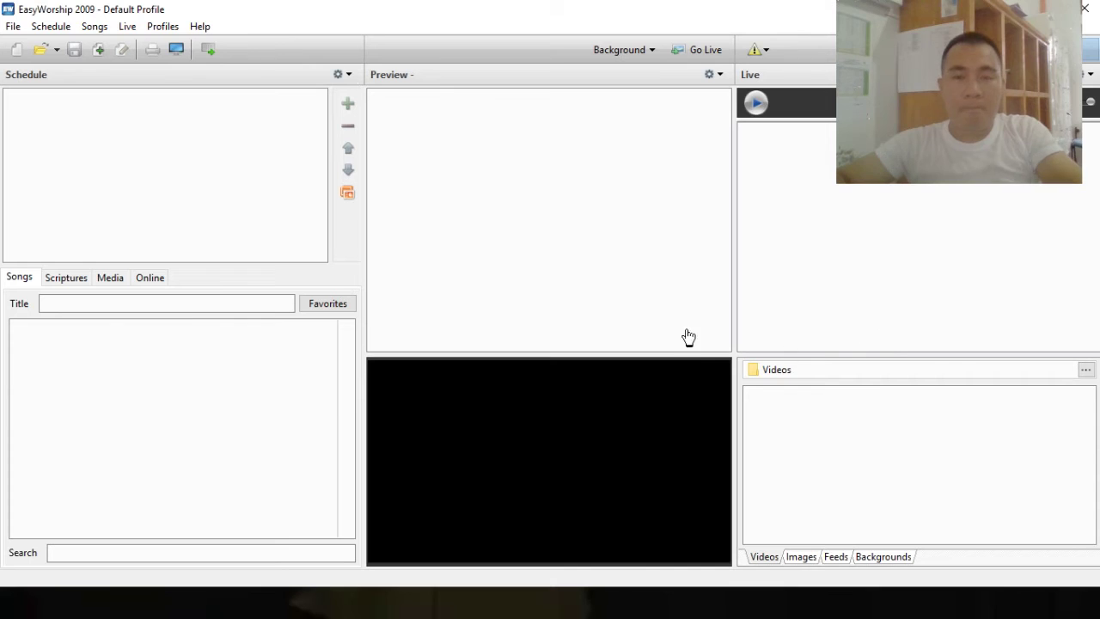
{"action": "left_click", "coordinate": [653, 50]}
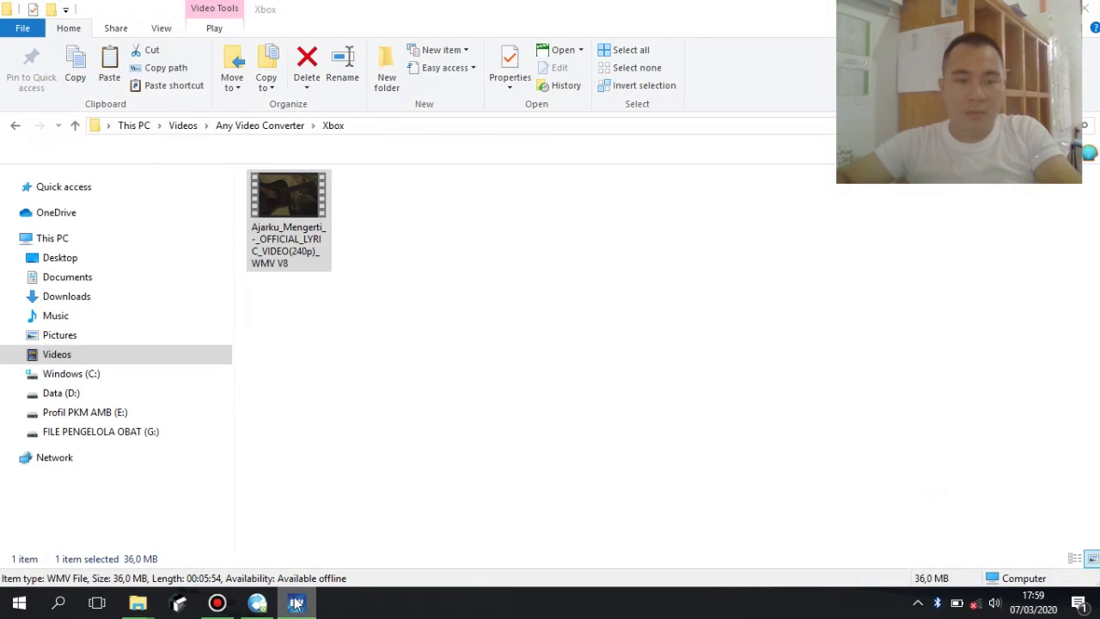
{"action": "left_click", "coordinate": [296, 602]}
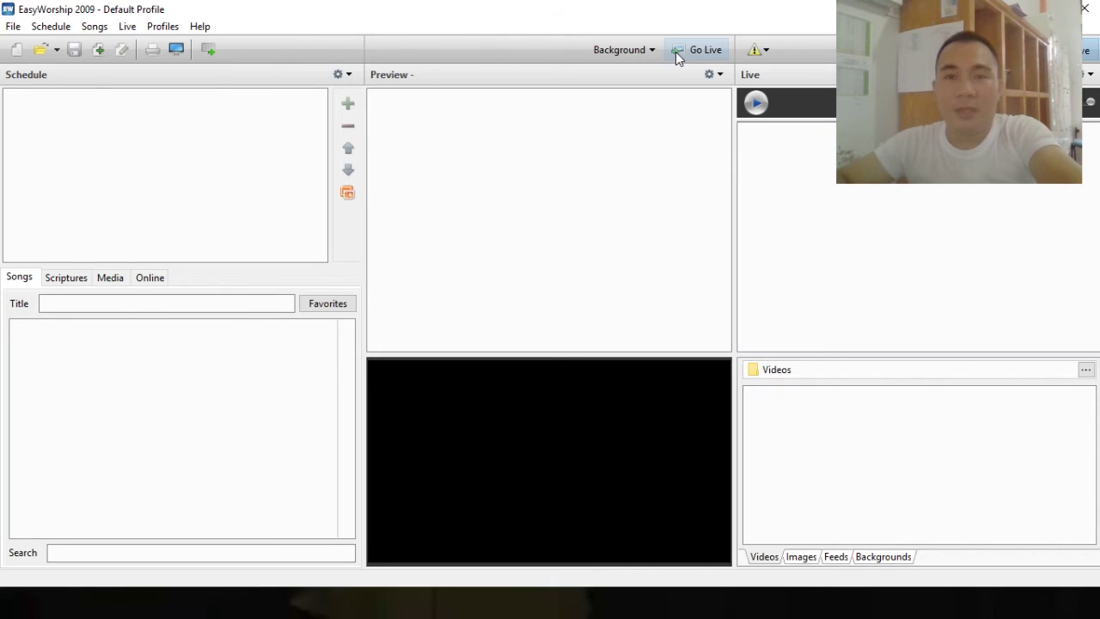
{"action": "key", "text": "XF86AudioRaiseVolume"}
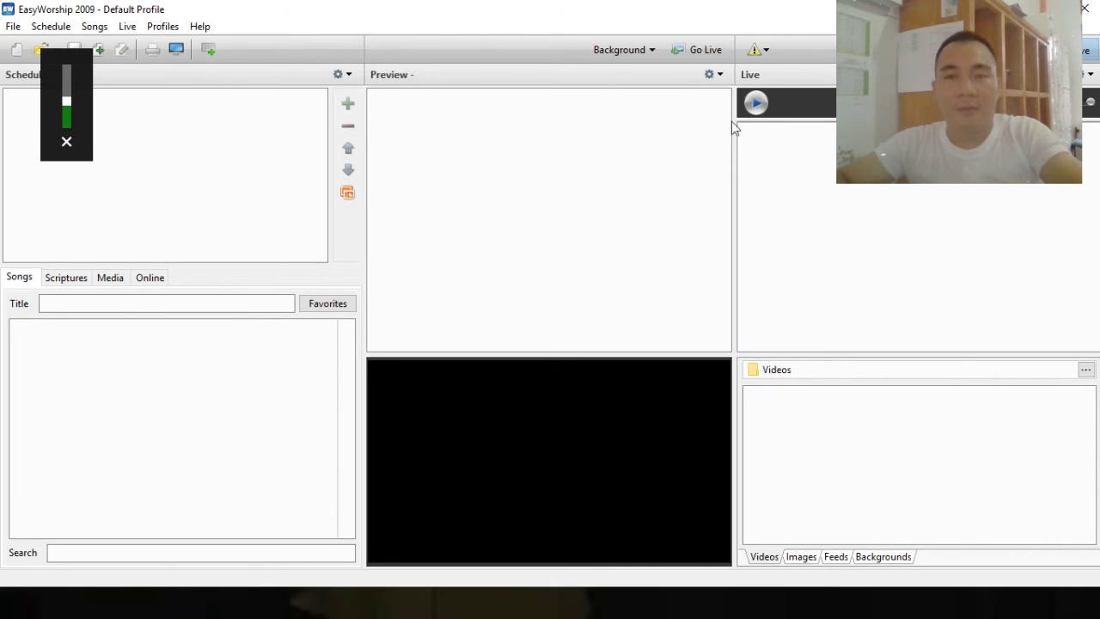
{"action": "left_click", "coordinate": [646, 49]}
{"action": "left_click", "coordinate": [675, 203]}
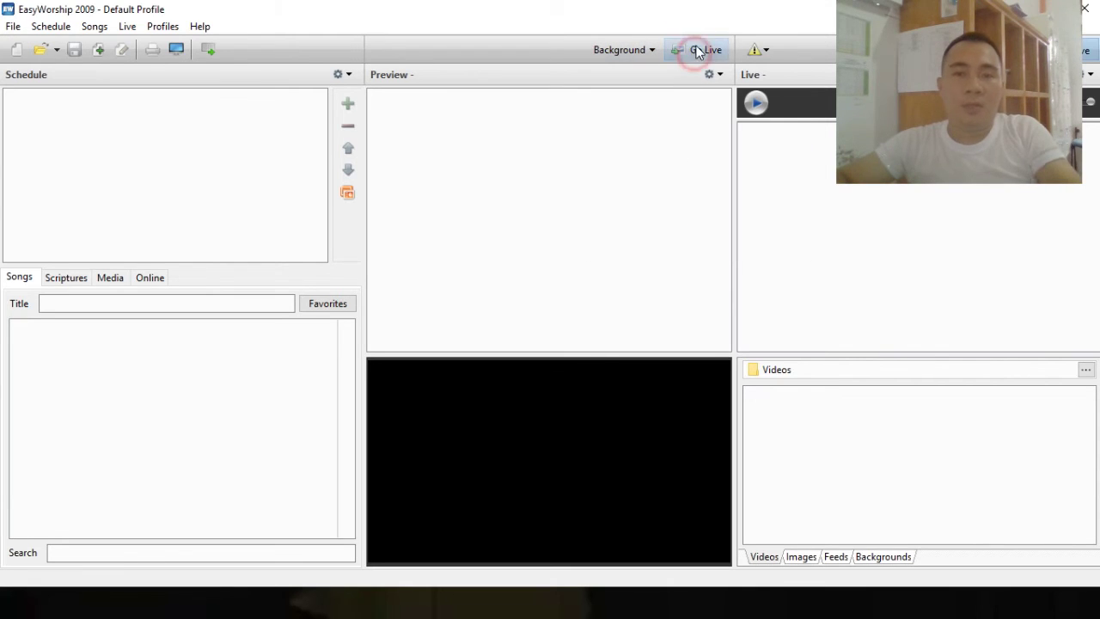
{"action": "left_click", "coordinate": [688, 50]}
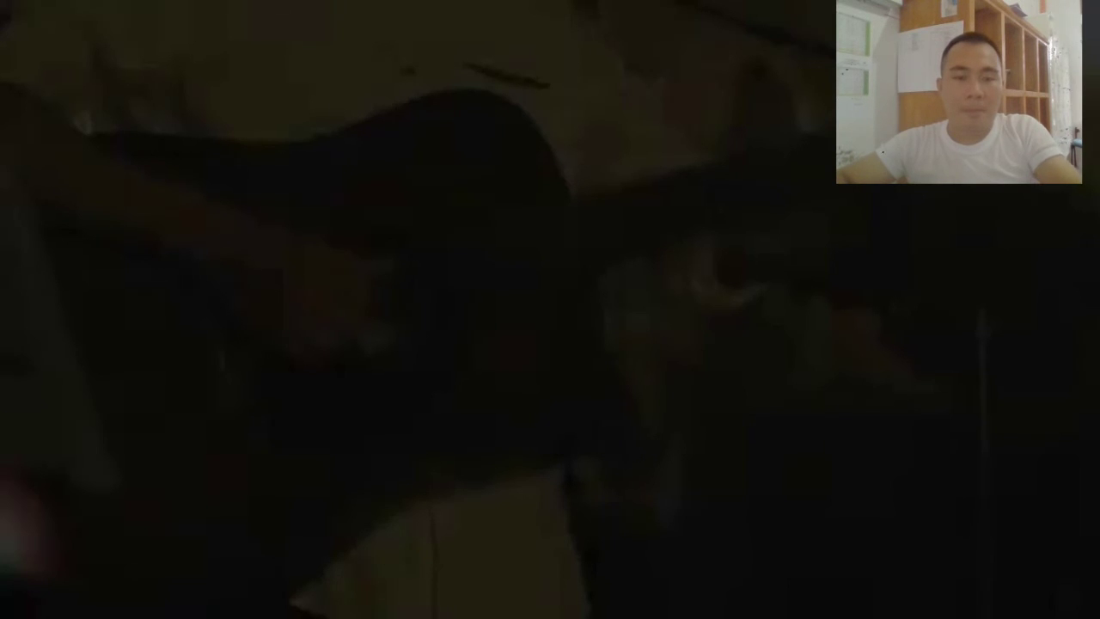
Step: Select the converted lyric video in the background library and lower the system volume to 46 around its live display
{"action": "key", "text": "XF86AudioLowerVolume"}
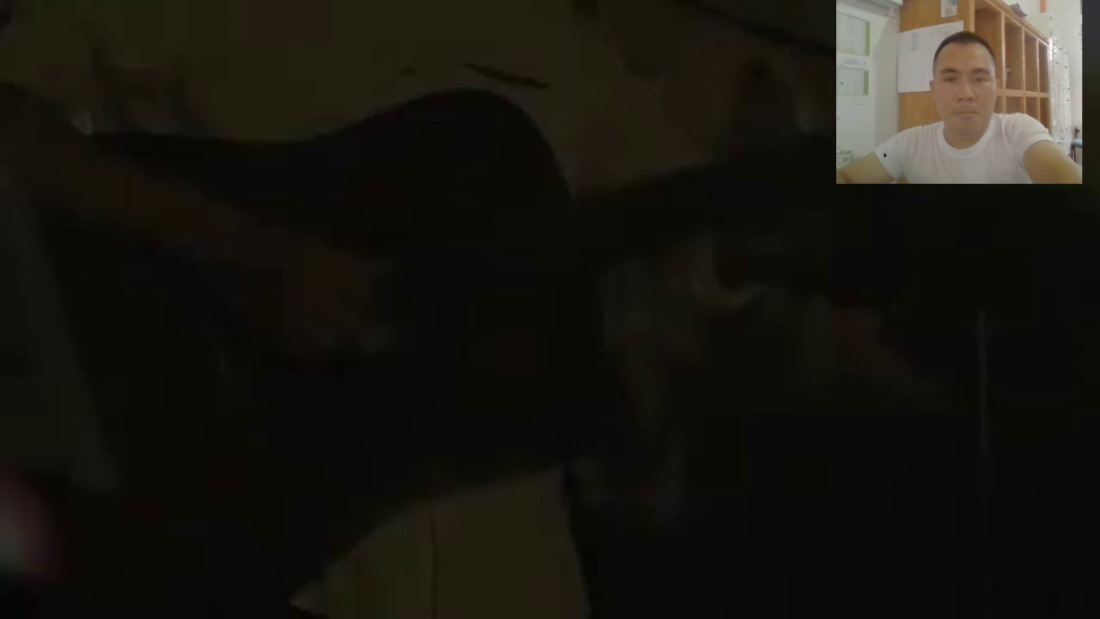
{"action": "key", "text": "XF86AudioLowerVolume"}
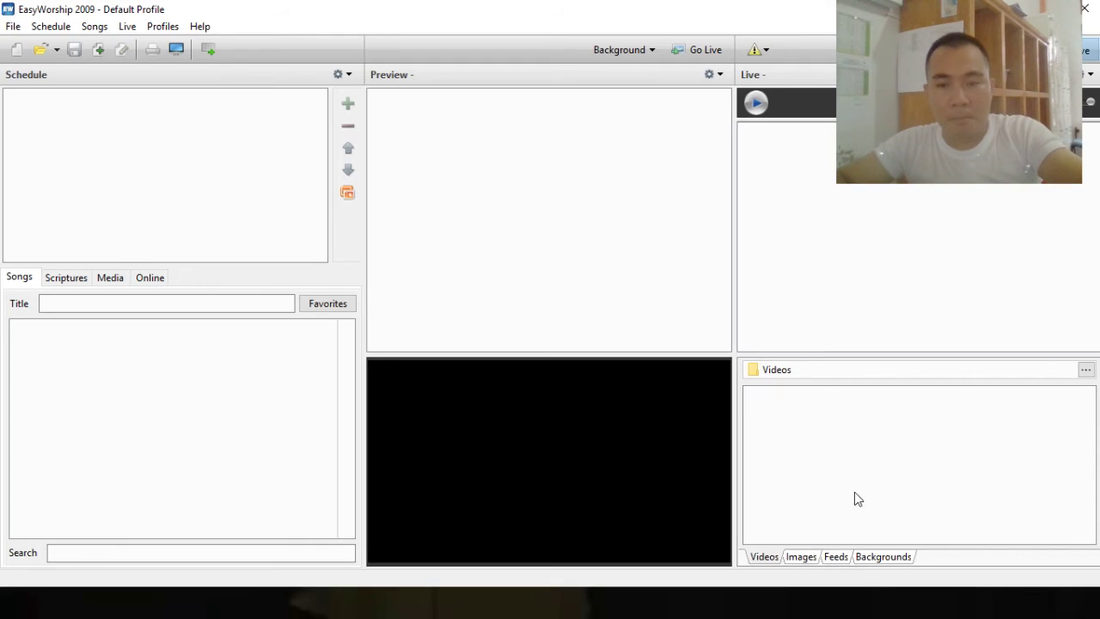
{"action": "left_click", "coordinate": [892, 558]}
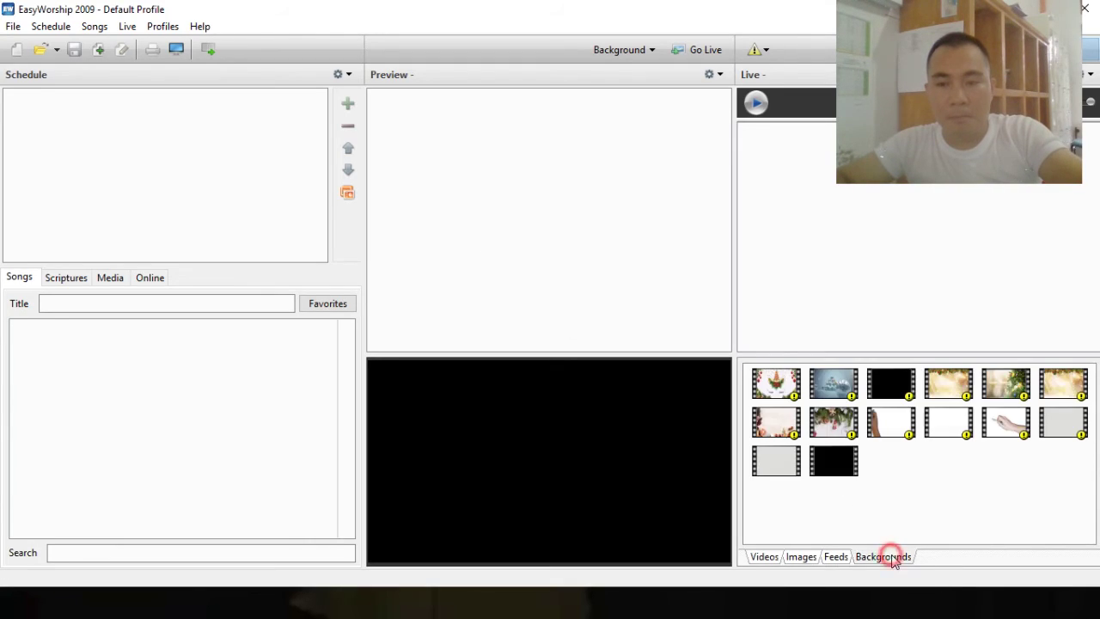
{"action": "left_click", "coordinate": [847, 469]}
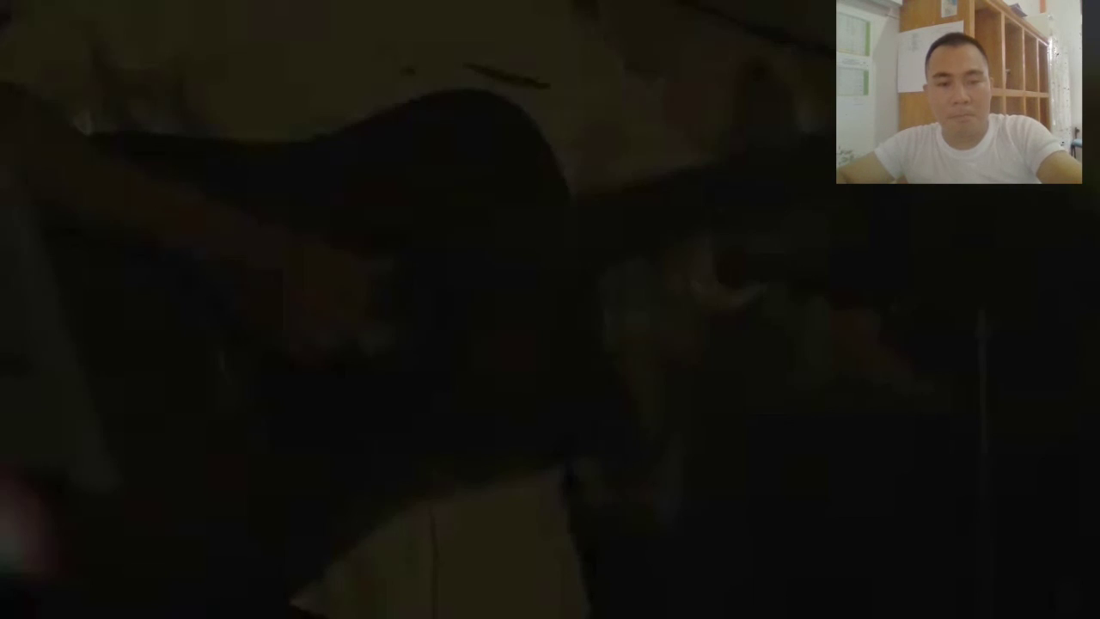
{"action": "key", "text": "XF86AudioLowerVolume"}
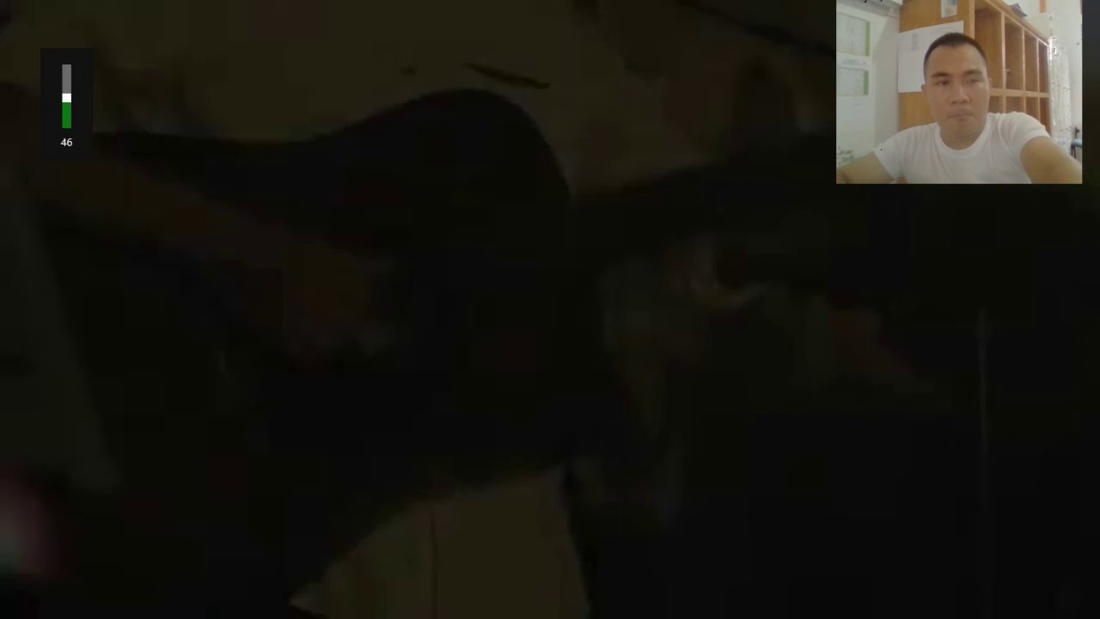
Step: Leave the live display, play the lyric video background live, then return to the control window and mute the system sound
{"action": "key", "text": "Escape"}
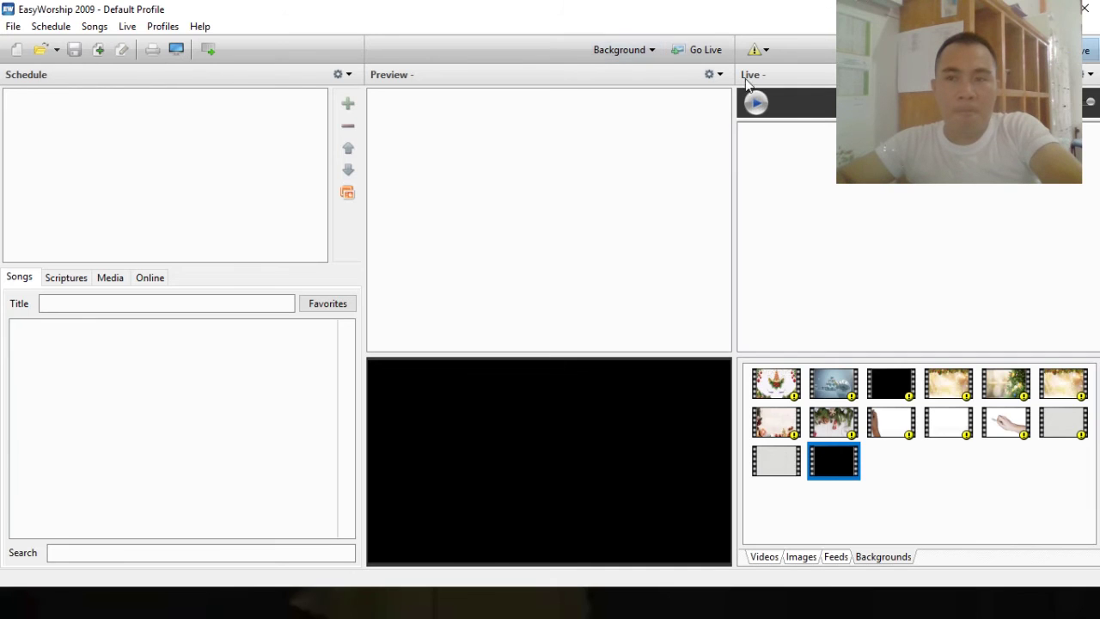
{"action": "left_click", "coordinate": [758, 102]}
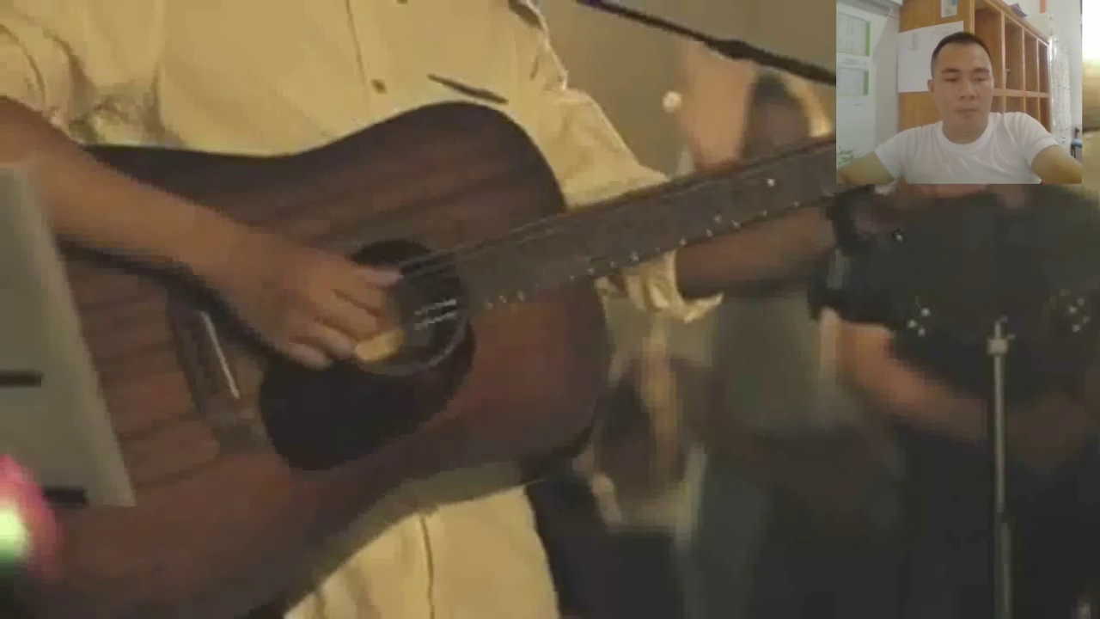
{"action": "key", "text": "alt+Tab"}
{"action": "key", "text": "XF86AudioLowerVolume"}
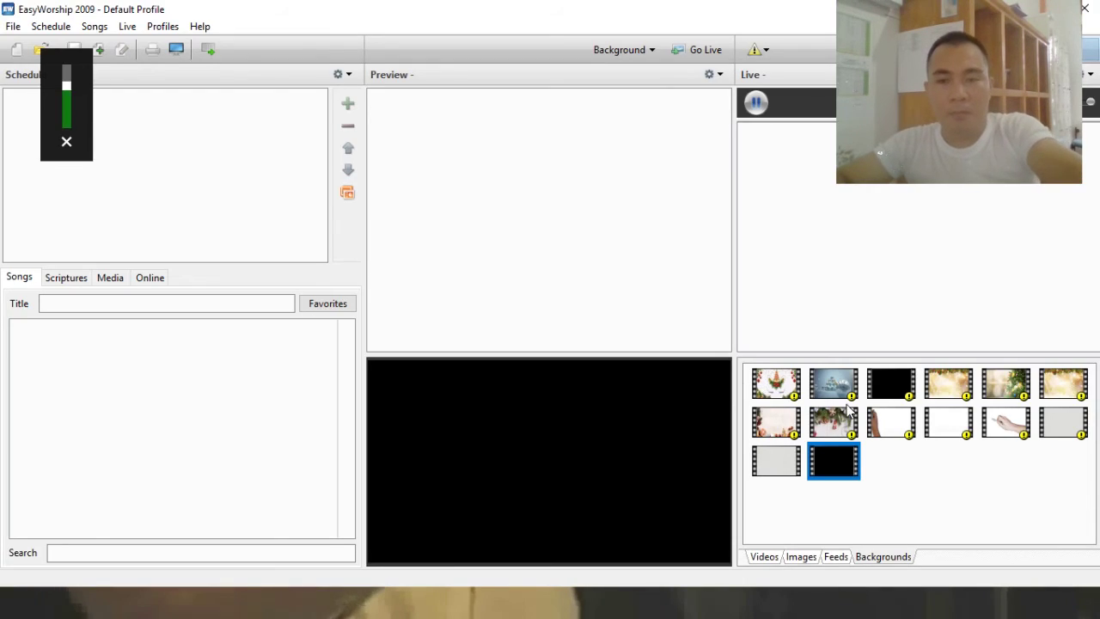
Step: Send Genesis 1:1 (KJV) live over the lyric video background, mute the sound, and return to the control window
{"action": "left_click", "coordinate": [66, 277]}
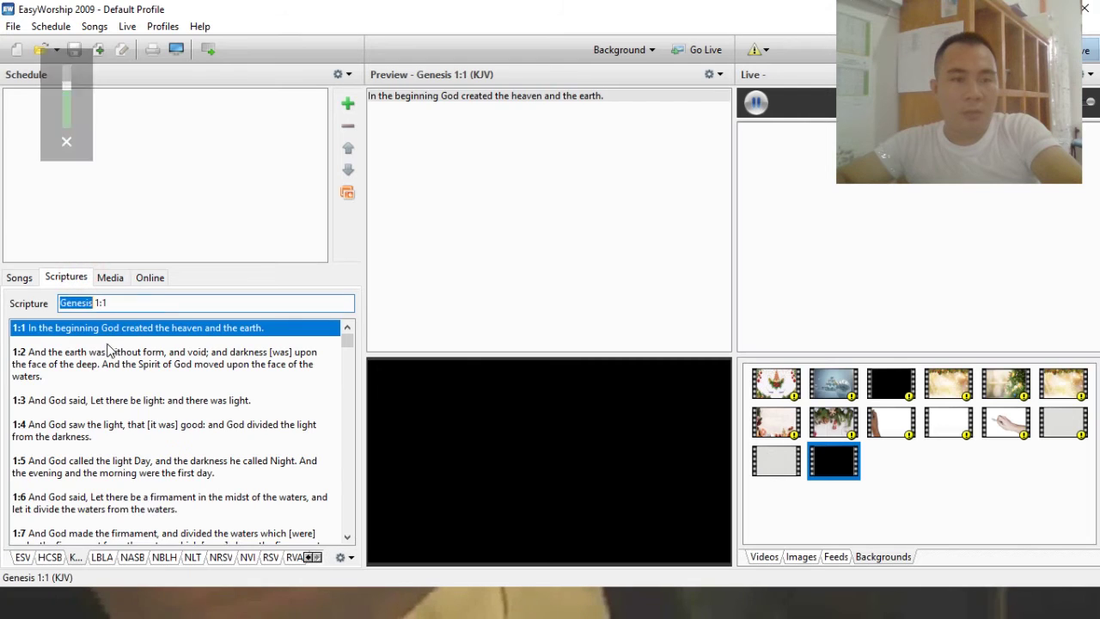
{"action": "left_click", "coordinate": [116, 327]}
{"action": "left_click", "coordinate": [701, 50]}
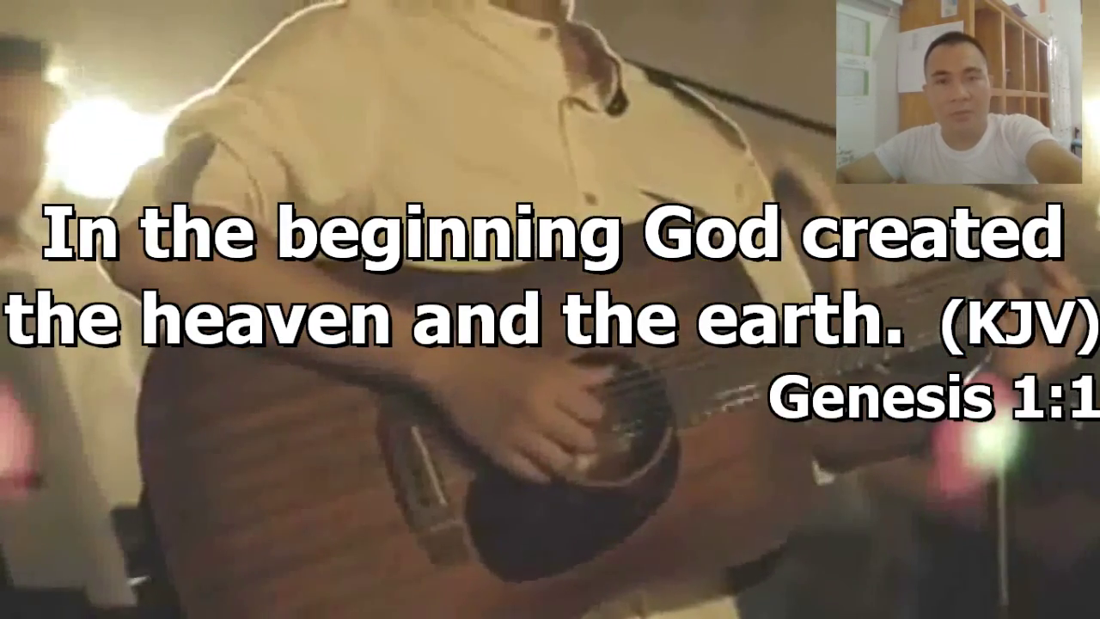
{"action": "key", "text": "XF86AudioLowerVolume"}
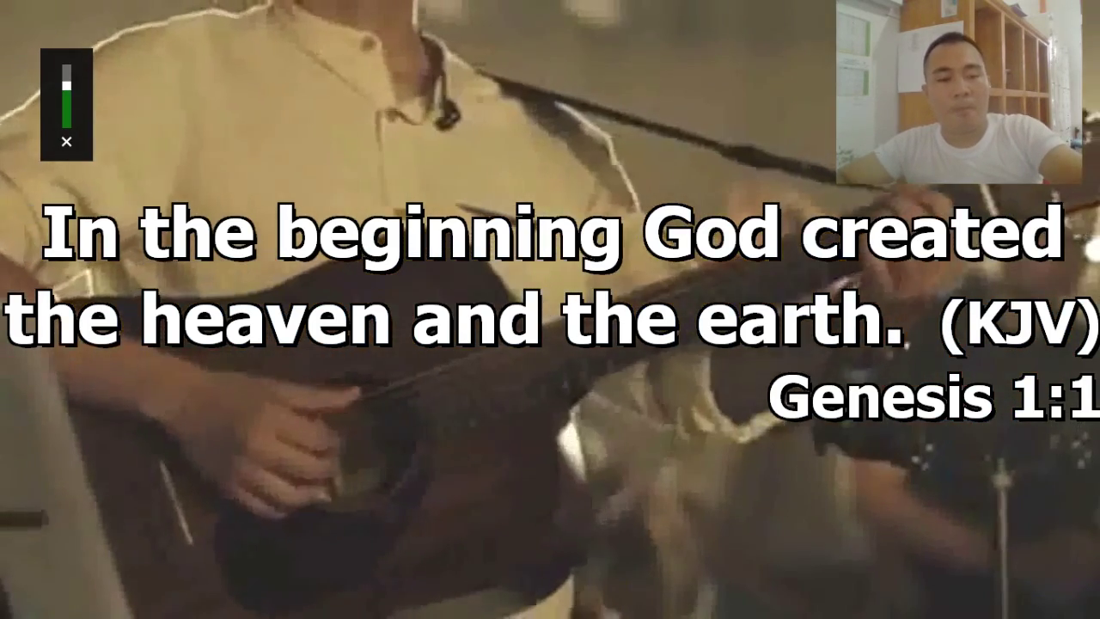
{"action": "key", "text": "alt+Tab"}
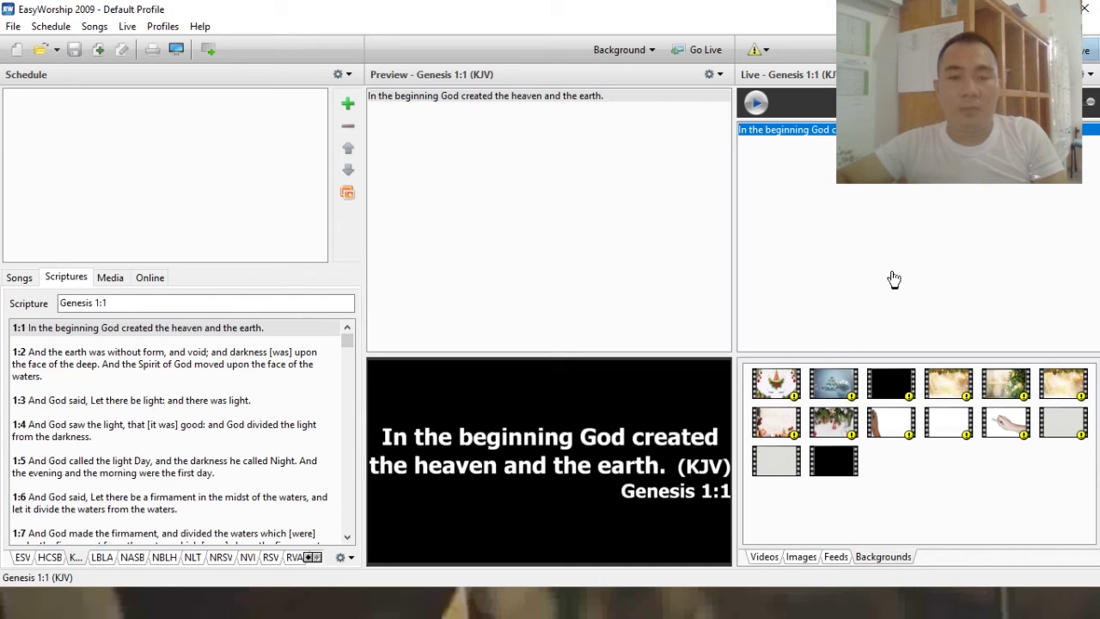
Step: Add the converted Ajarku_Mengerti WMV from the Videos > Any Video Converter > Xbox folder as a new background and accept the background options
{"action": "left_click", "coordinate": [653, 52]}
{"action": "left_click", "coordinate": [784, 245]}
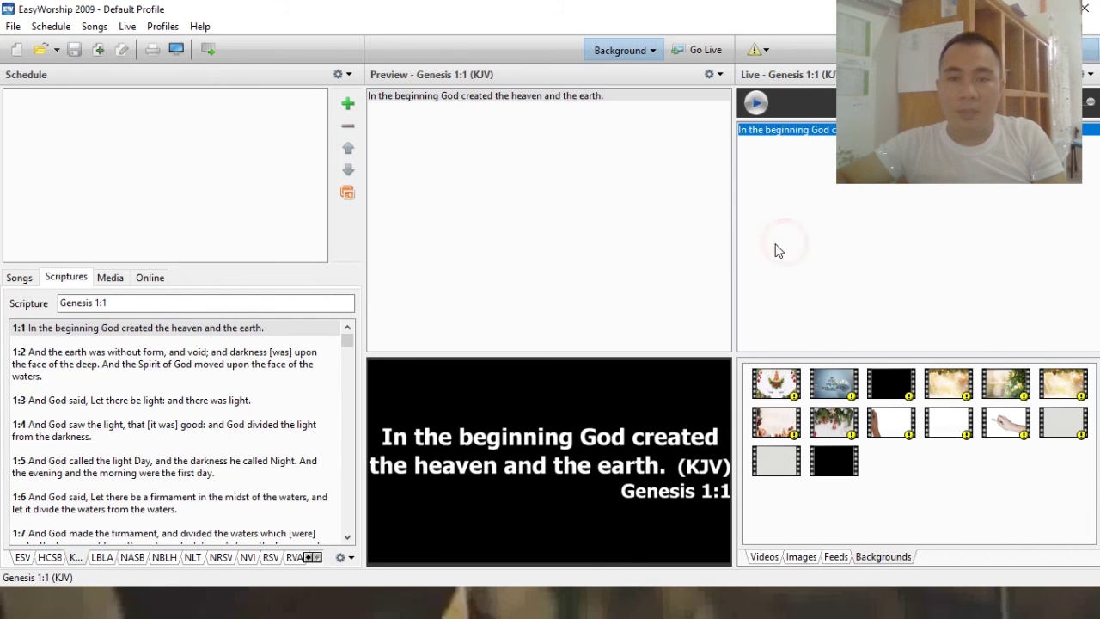
{"action": "left_click", "coordinate": [597, 379]}
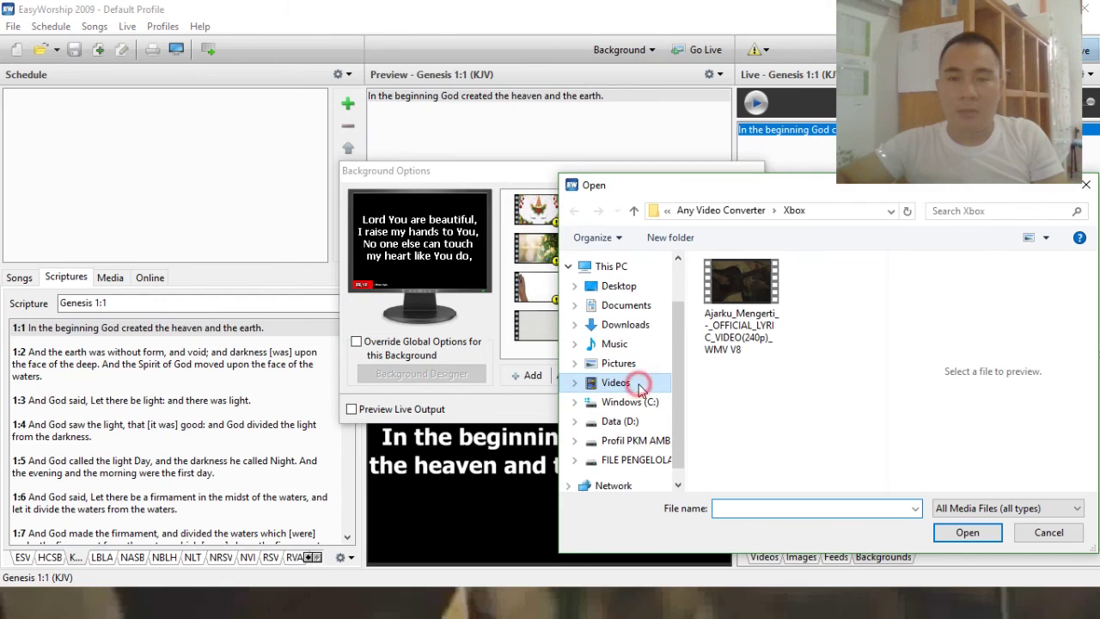
{"action": "left_click", "coordinate": [639, 389]}
{"action": "double_click", "coordinate": [743, 332]}
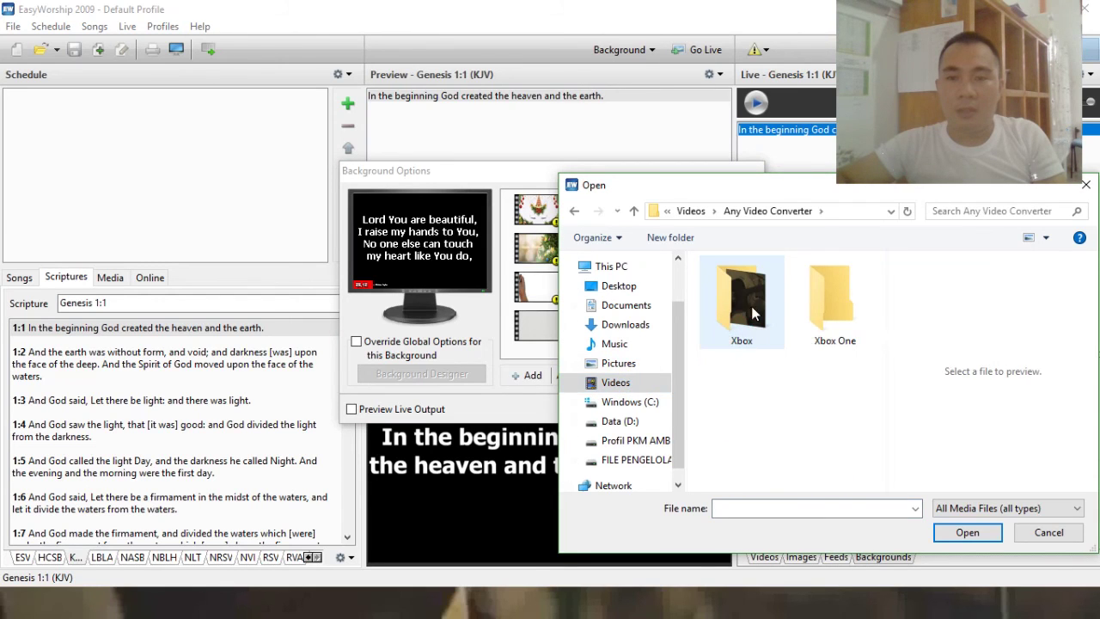
{"action": "double_click", "coordinate": [757, 296]}
{"action": "double_click", "coordinate": [756, 296]}
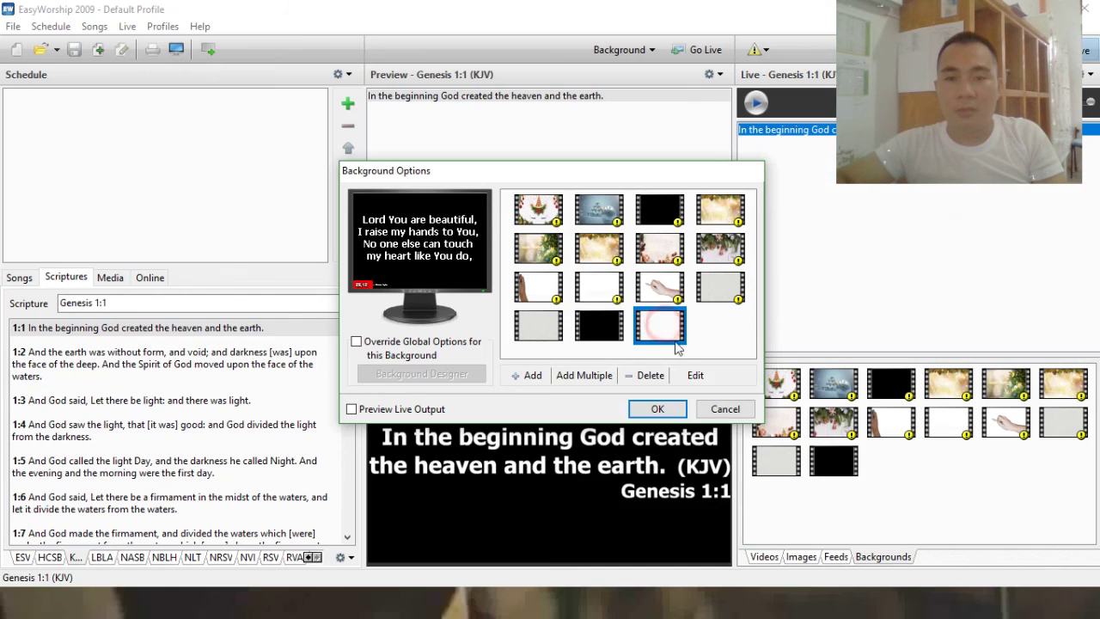
{"action": "left_click", "coordinate": [658, 410]}
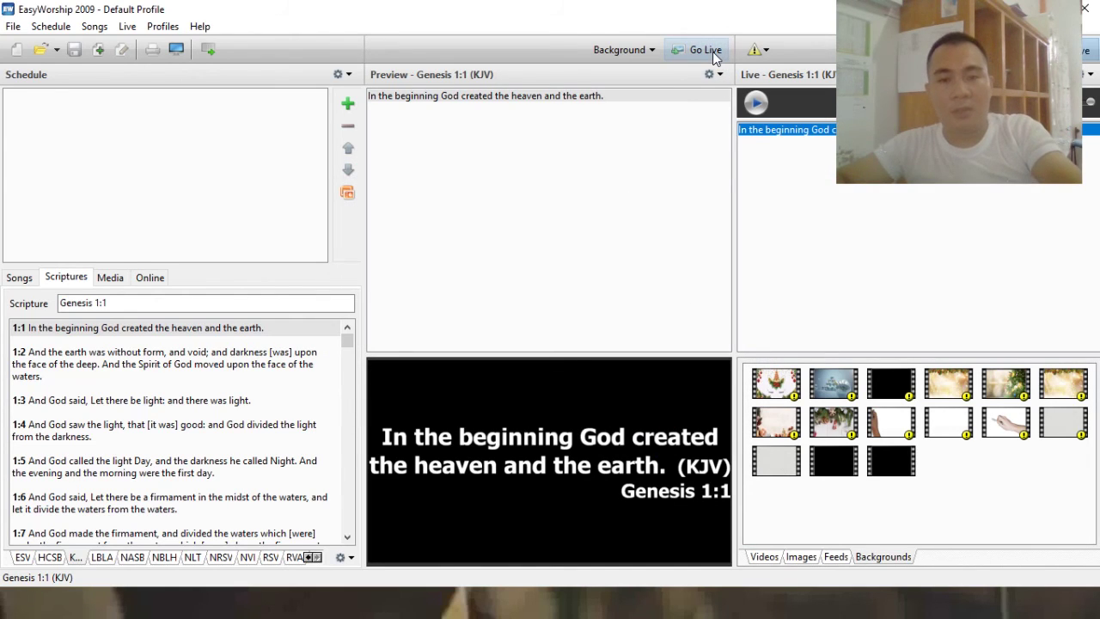
Step: Show Genesis 1:1 live with the newly added background playing, set the system volume to 68, then mute it and leave the live display
{"action": "left_click", "coordinate": [714, 53]}
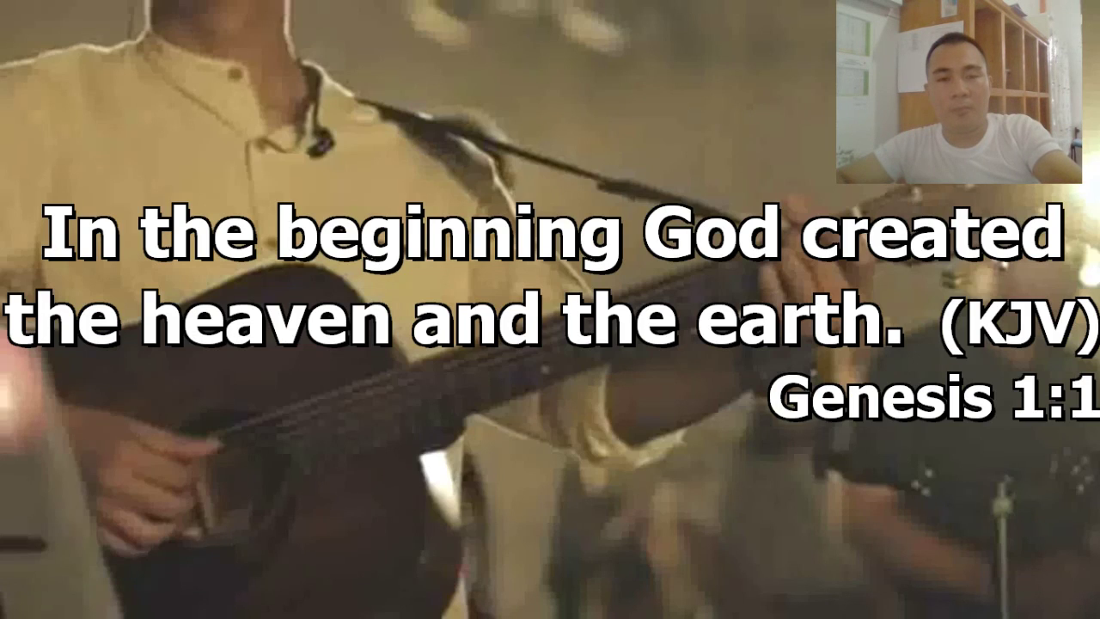
{"action": "key", "text": "Escape"}
{"action": "left_click", "coordinate": [894, 466]}
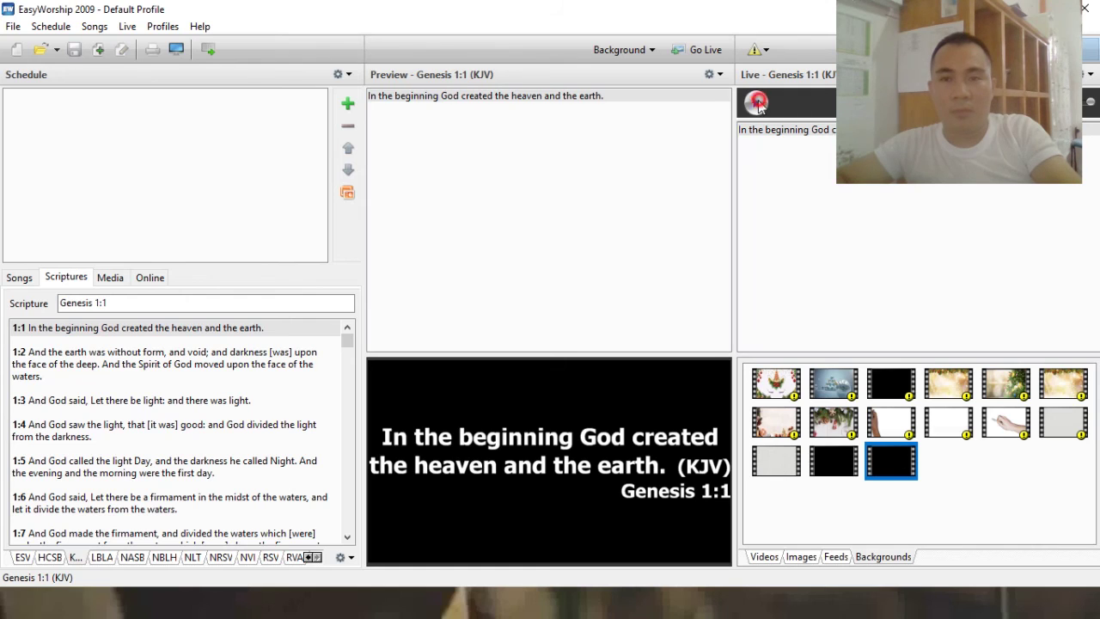
{"action": "left_click", "coordinate": [813, 131]}
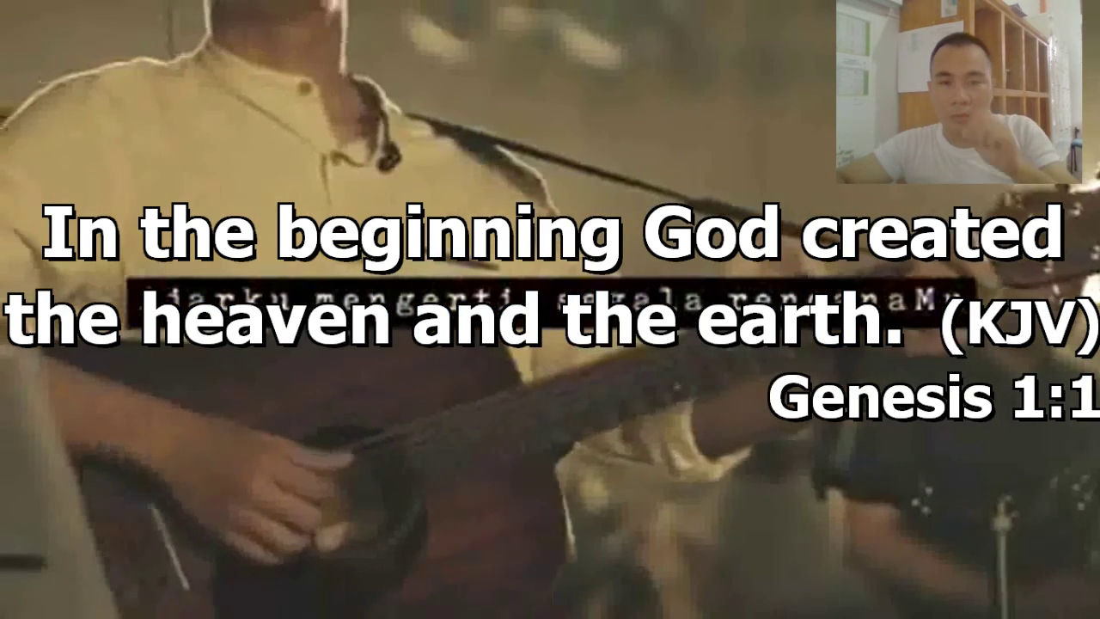
{"action": "key", "text": "XF86AudioRaiseVolume"}
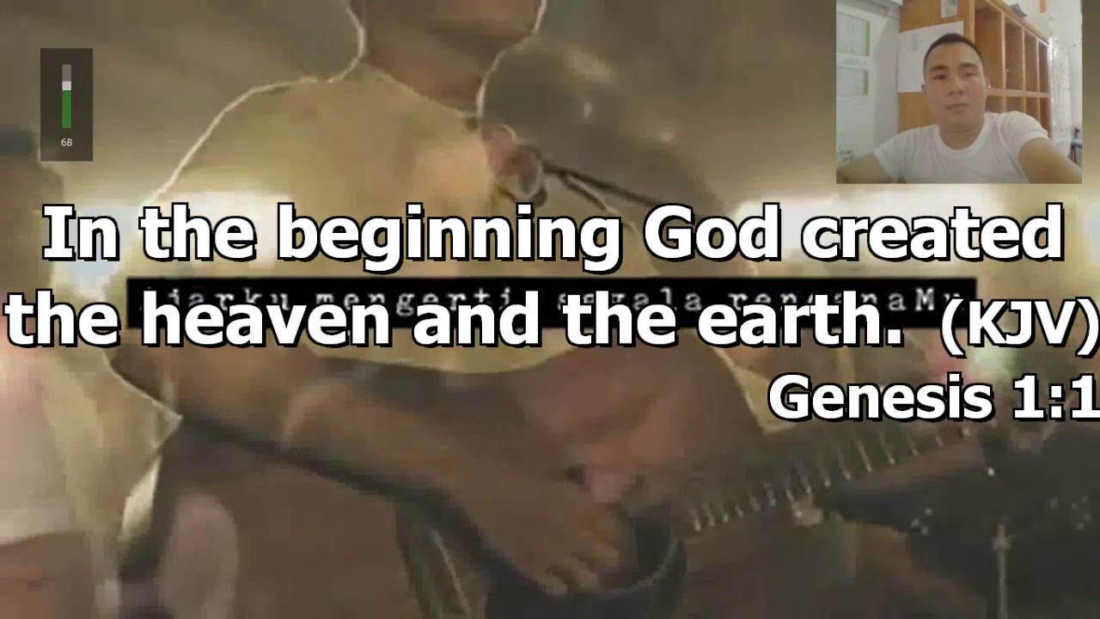
{"action": "key", "text": "XF86AudioRaiseVolume"}
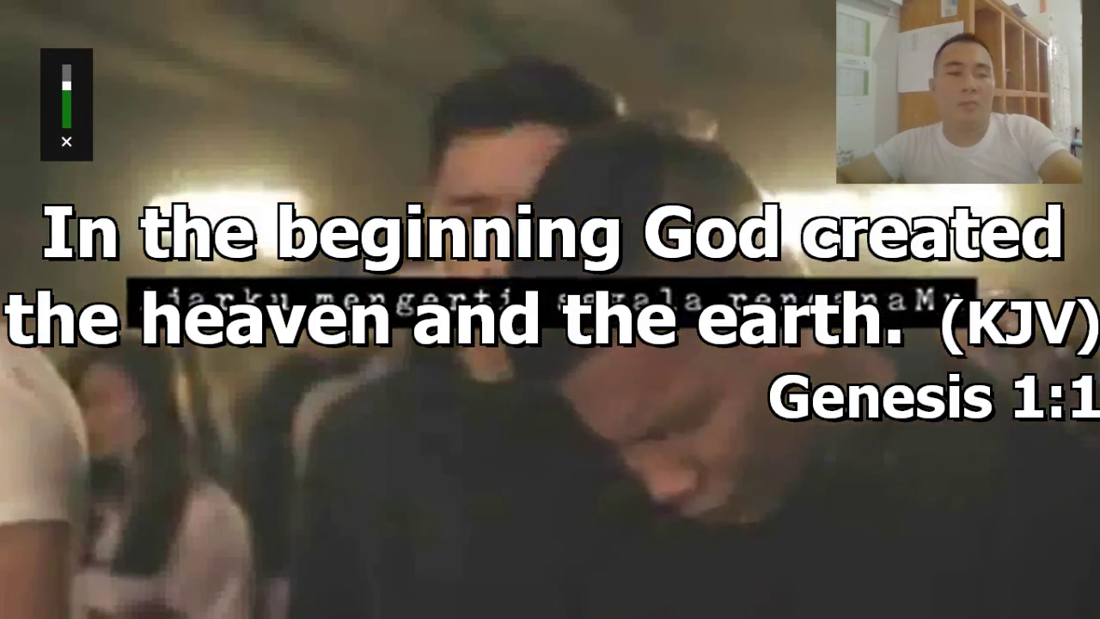
{"action": "key", "text": "alt+Tab"}
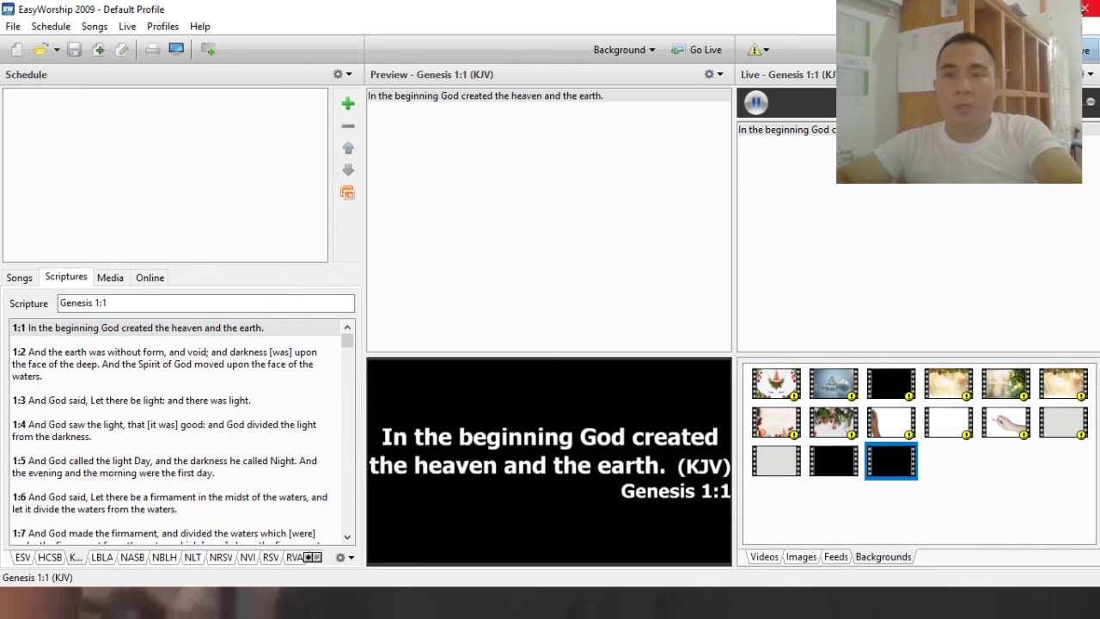
Step: Close EasyWorship 2009 and the File Explorer window, then refresh the desktop
{"action": "left_click", "coordinate": [1085, 8]}
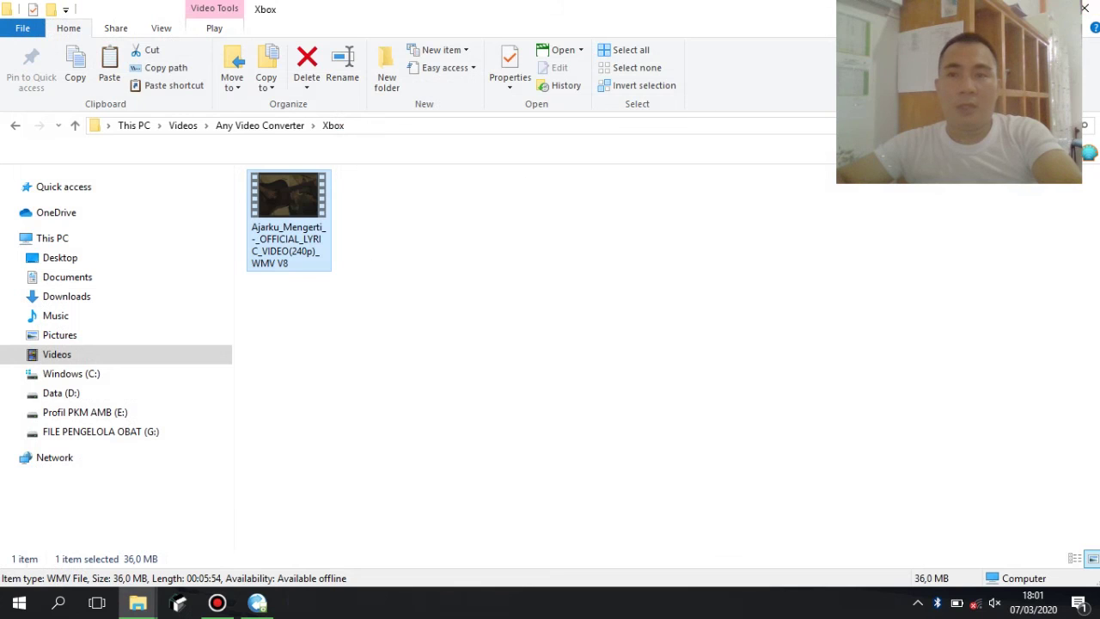
{"action": "left_click", "coordinate": [1087, 8]}
{"action": "right_click", "coordinate": [451, 172]}
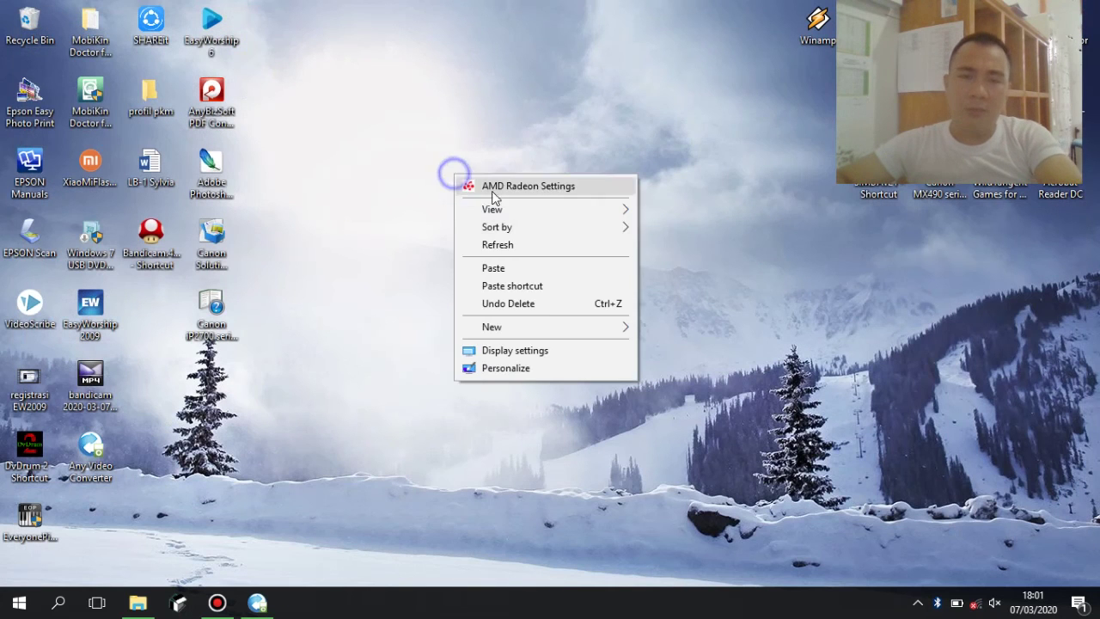
{"action": "left_click", "coordinate": [527, 245]}
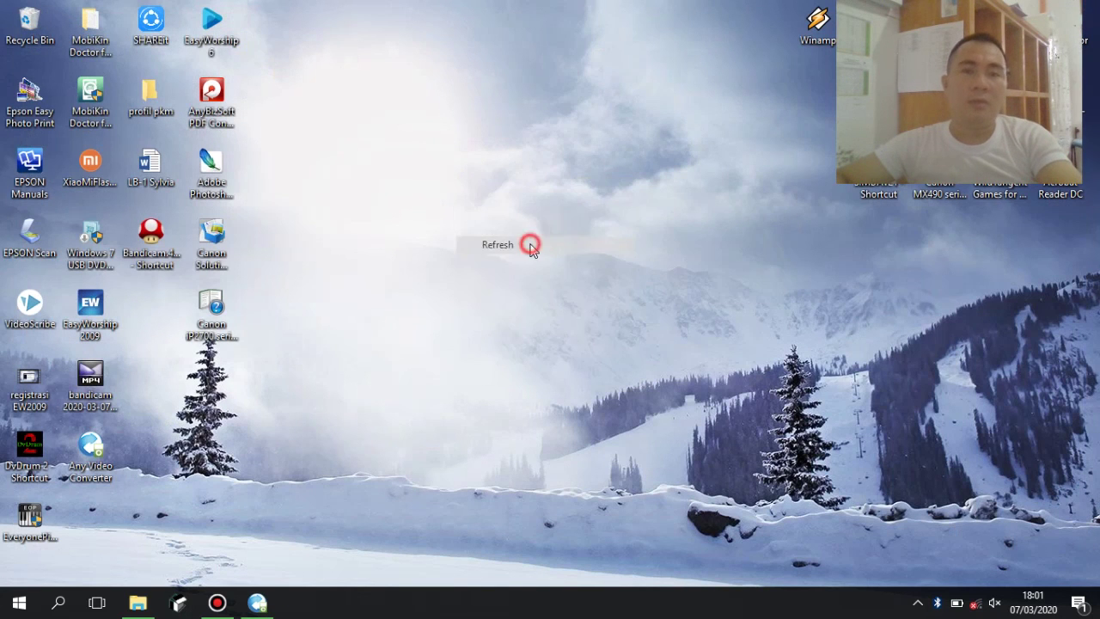
Step: Switch to Any Video Converter to review the converted lyric video entry, then minimize it and show the hidden tray icons
{"action": "left_click", "coordinate": [257, 603]}
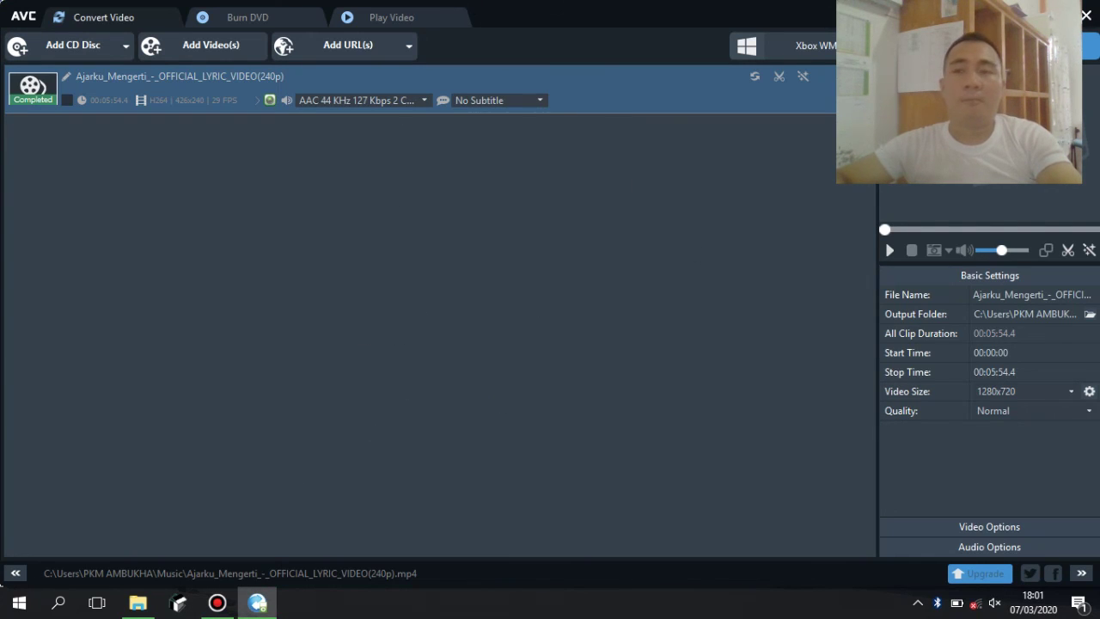
{"action": "left_click", "coordinate": [1066, 16]}
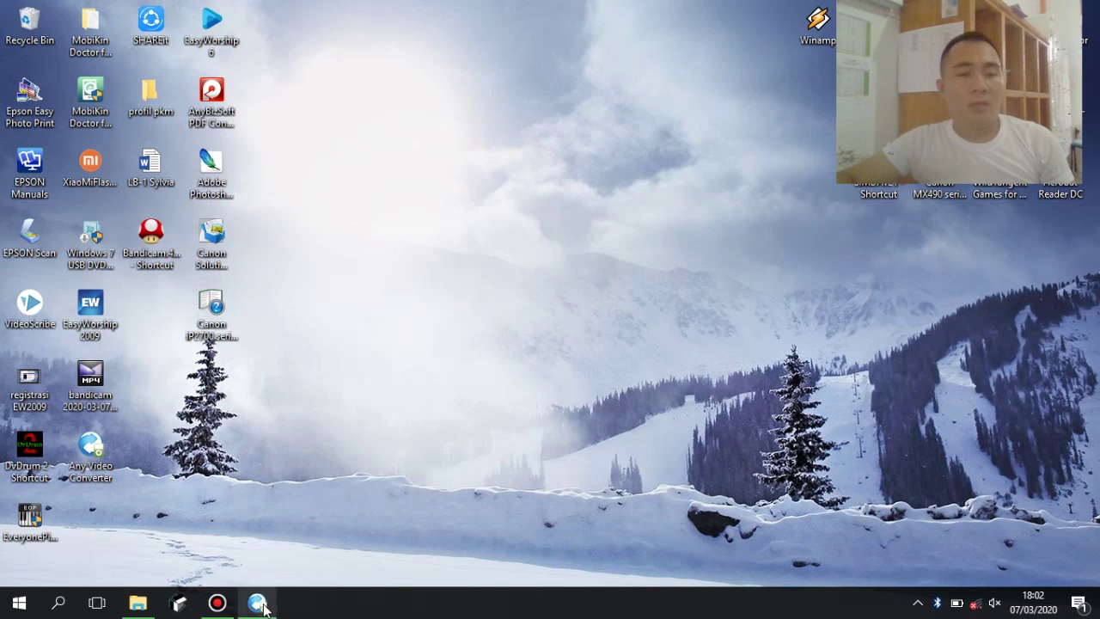
{"action": "mouse_move", "coordinate": [264, 608]}
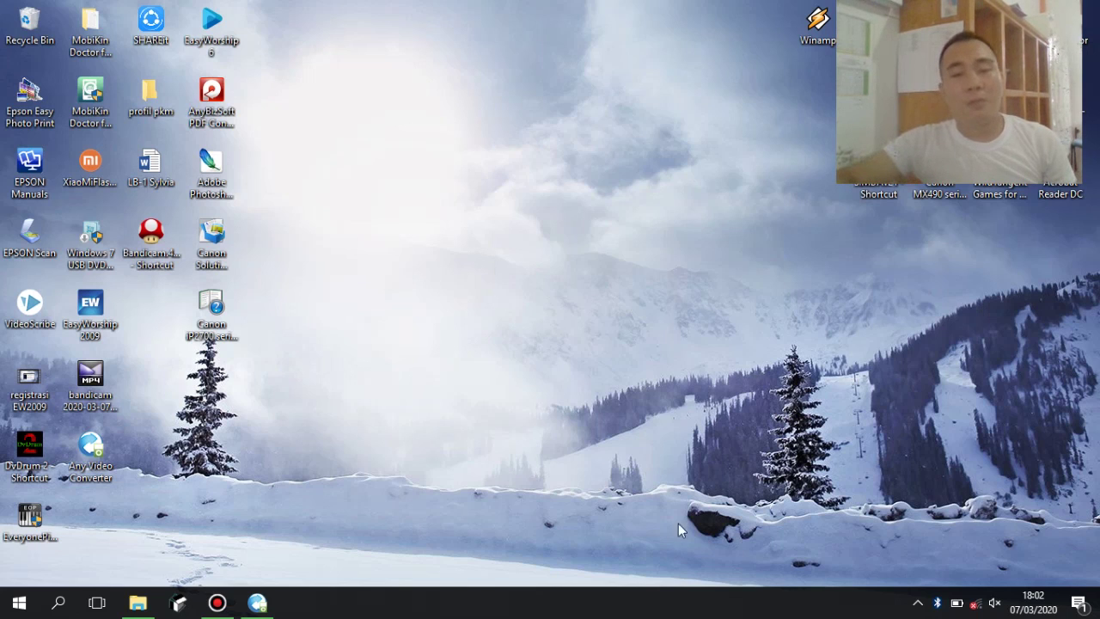
{"action": "left_click", "coordinate": [916, 605]}
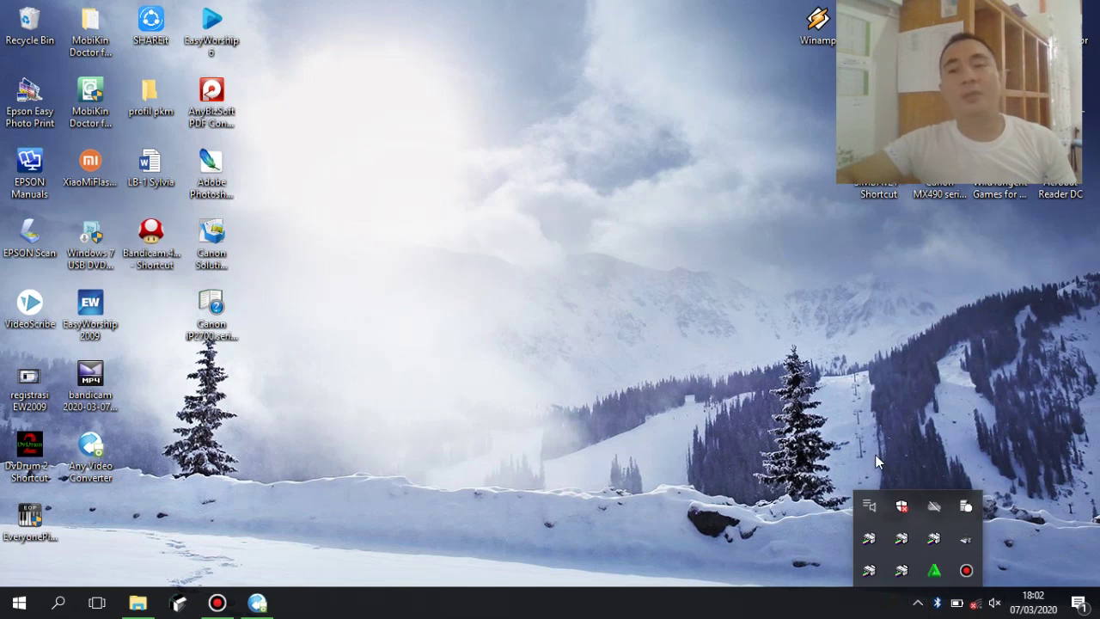